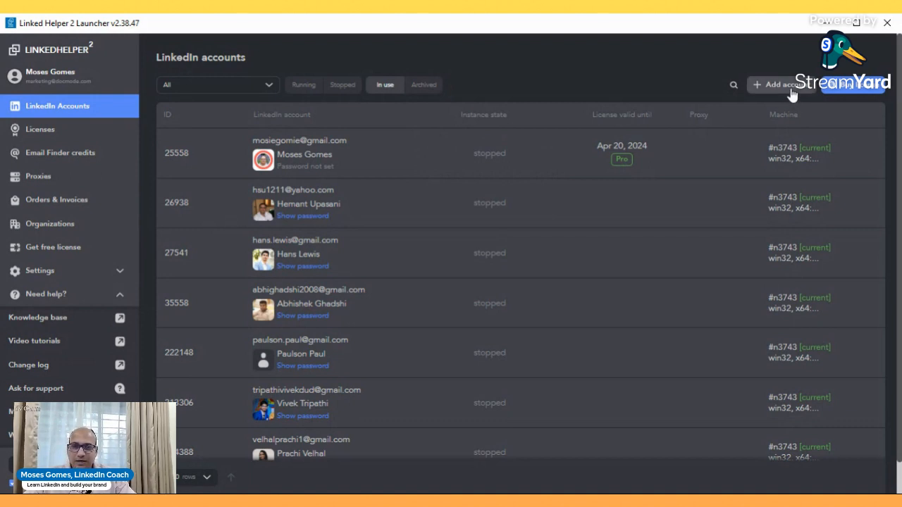
- Open the instance of the LinkedIn account that holds the Pro license
mouse_move(412, 169)
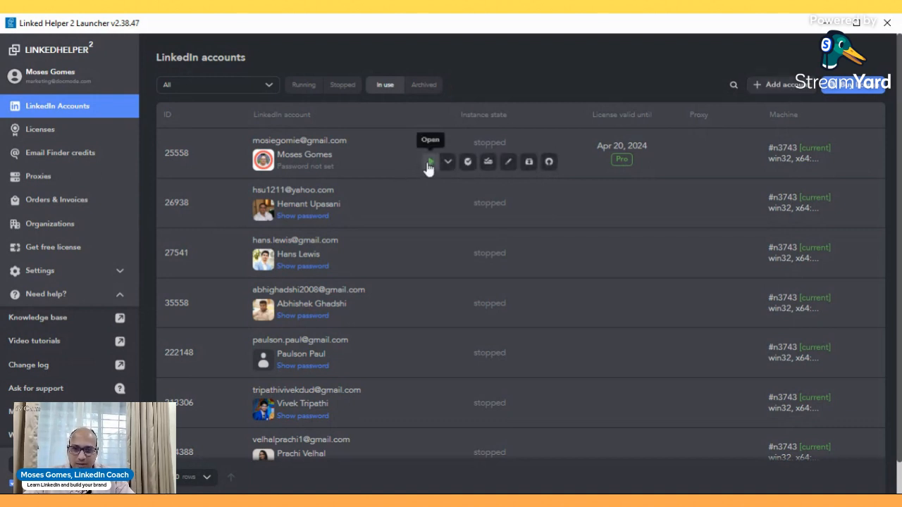
left_click(429, 163)
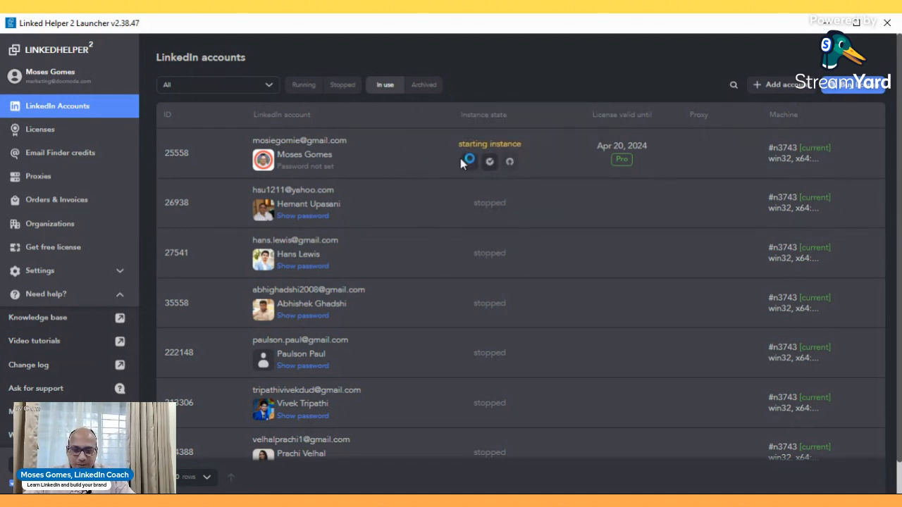
mouse_move(428, 222)
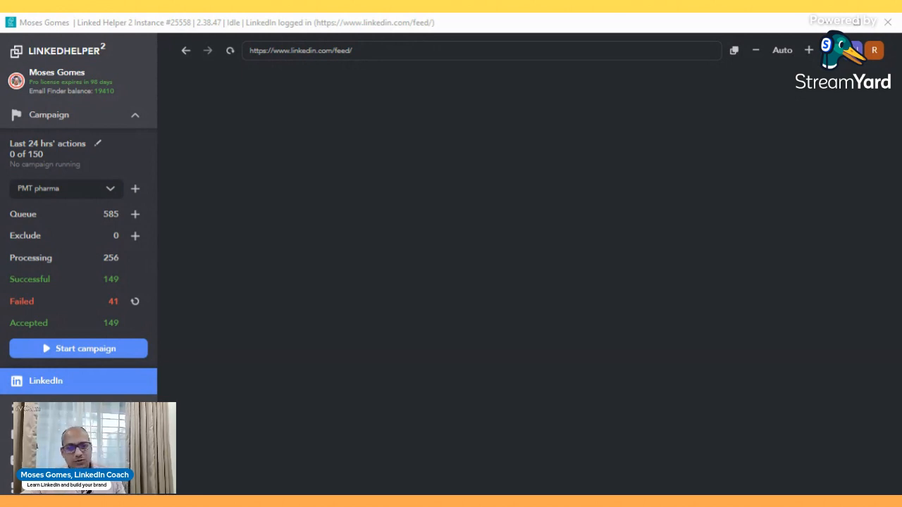
- Create a campaign named "project managers" from the Invite and follow-up template
left_click(111, 190)
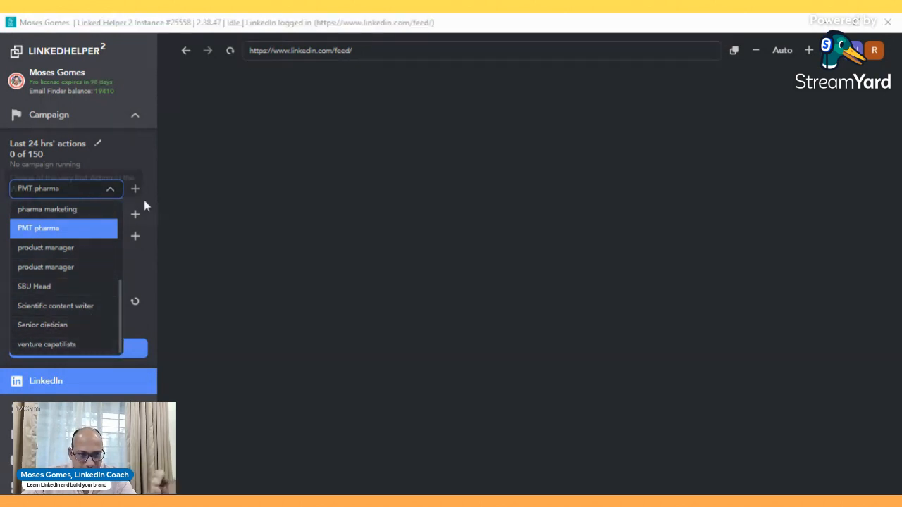
left_click(132, 163)
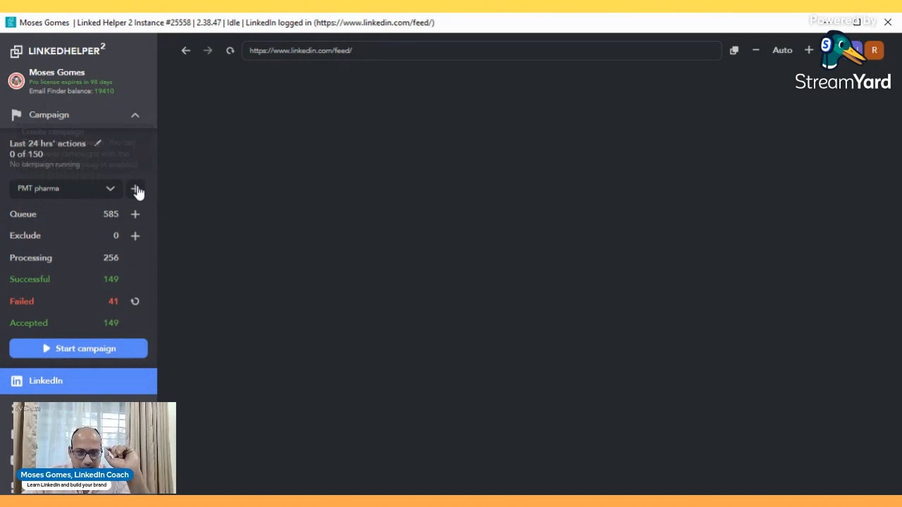
left_click(136, 190)
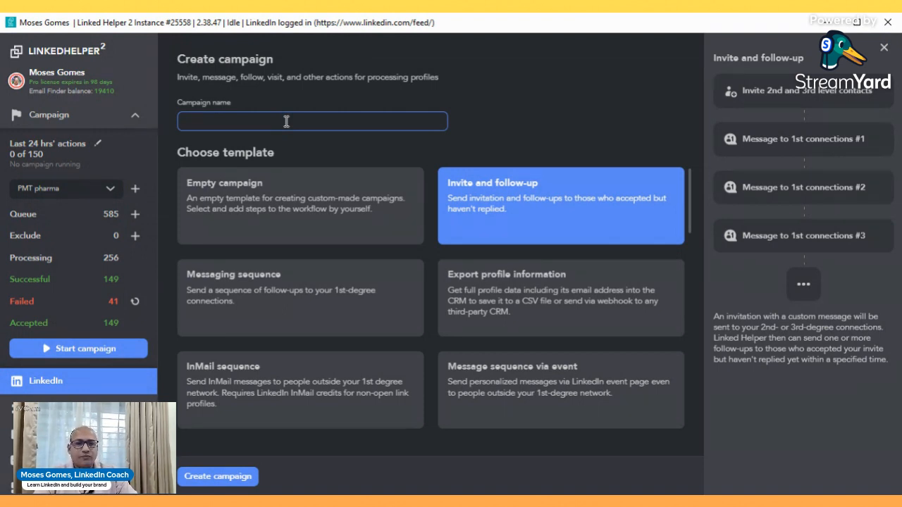
type("project managers")
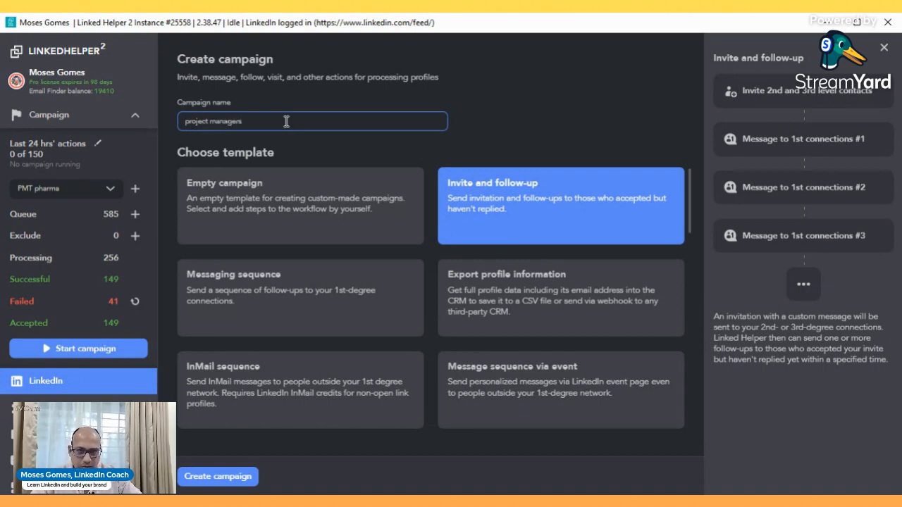
left_click(243, 477)
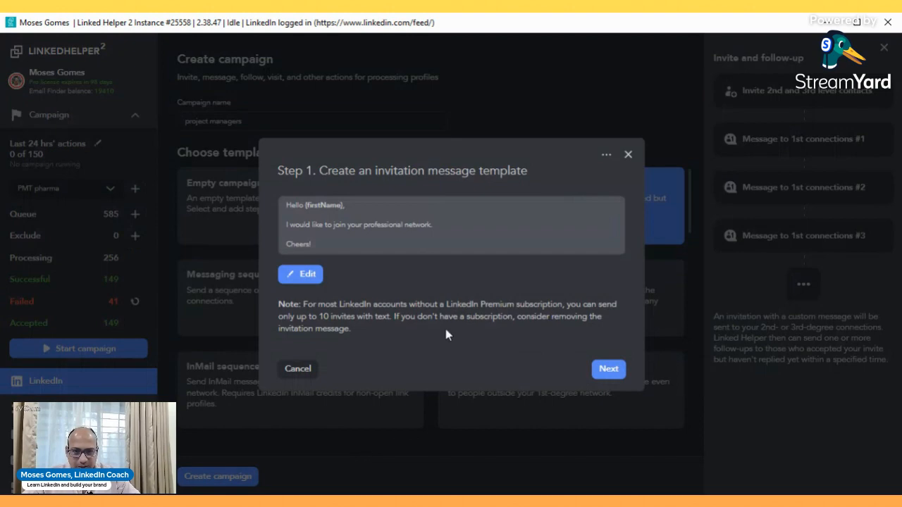
left_click(307, 274)
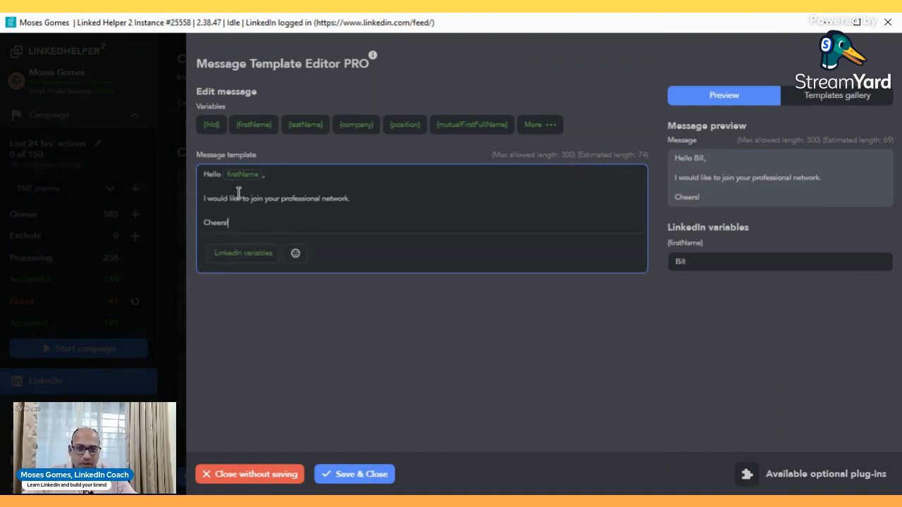
left_click_drag(207, 198, 355, 201)
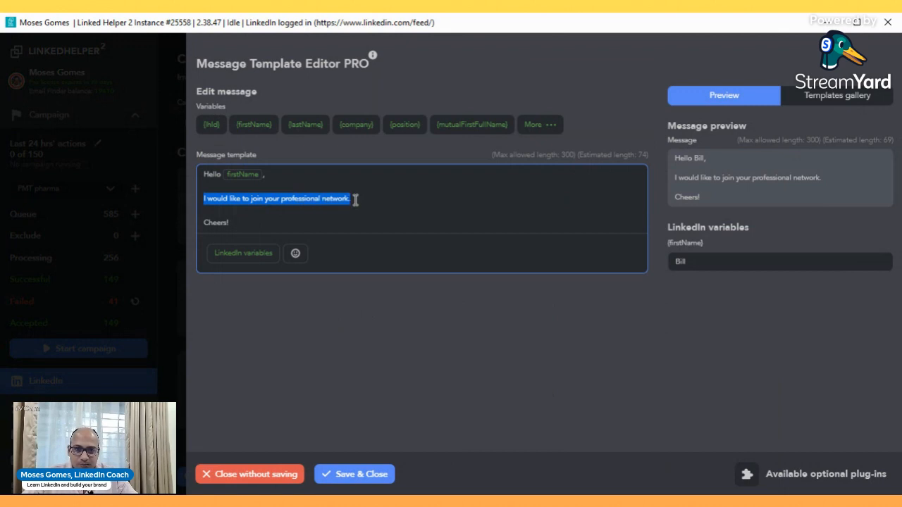
key("BackSpace")
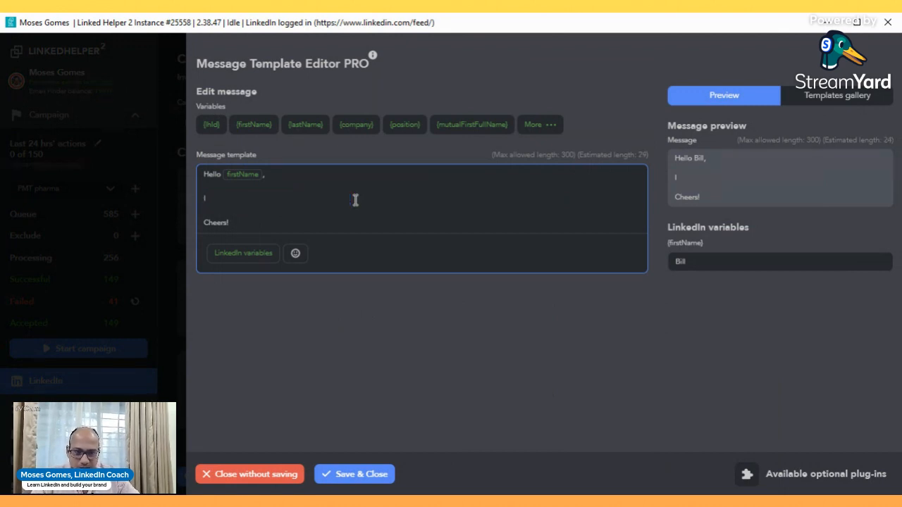
left_click(290, 474)
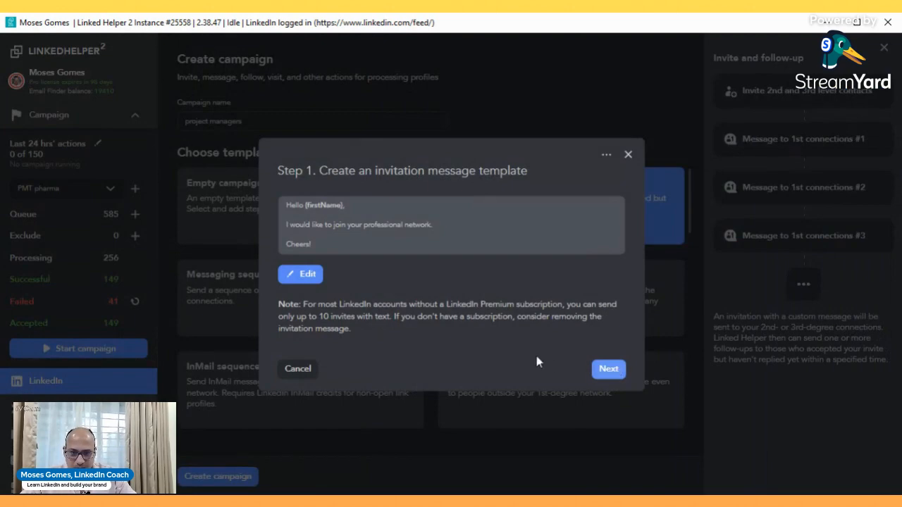
left_click(301, 369)
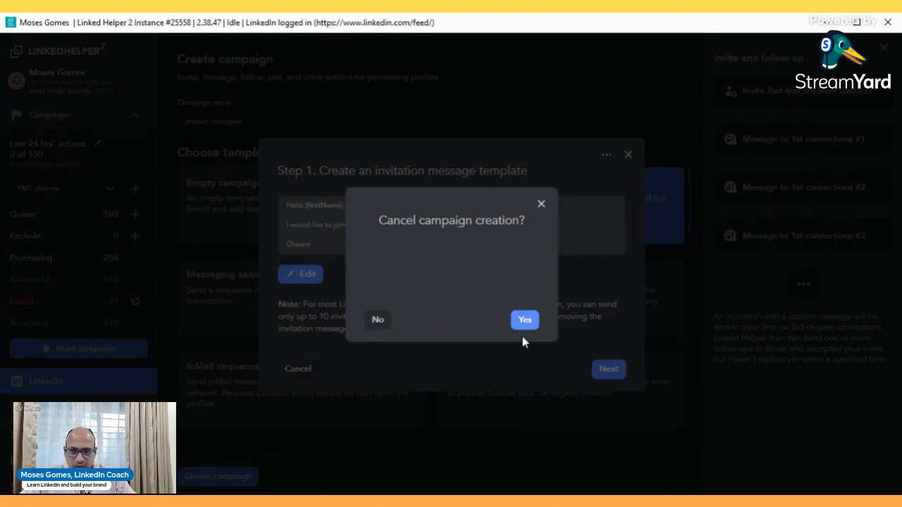
left_click(377, 321)
- Replace the whole invitation template with a signed note to pharma marketing leaders, asking to connect and linking the GAPSULE newsletter
left_click(339, 238)
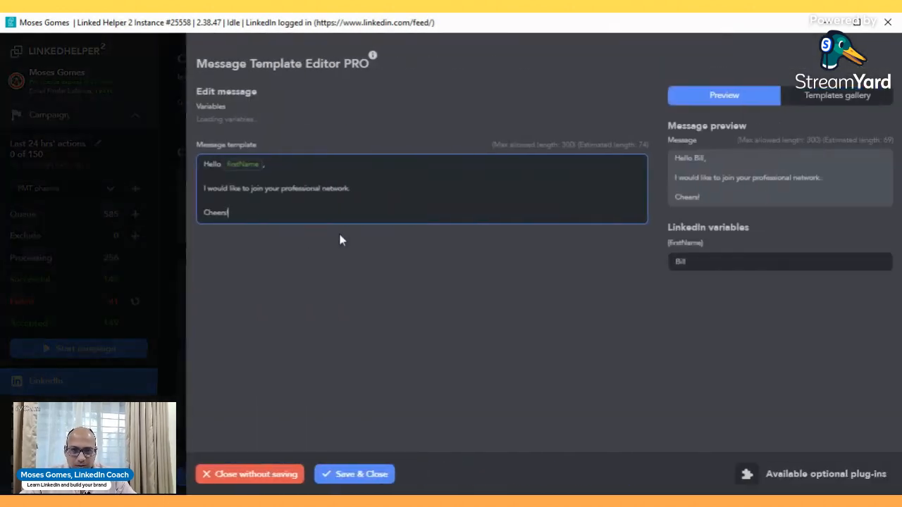
left_click(261, 226)
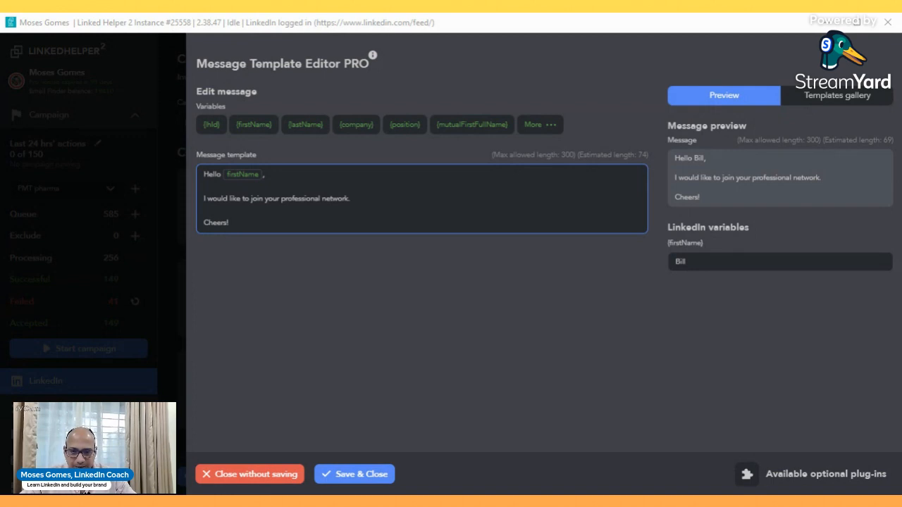
left_click(486, 173)
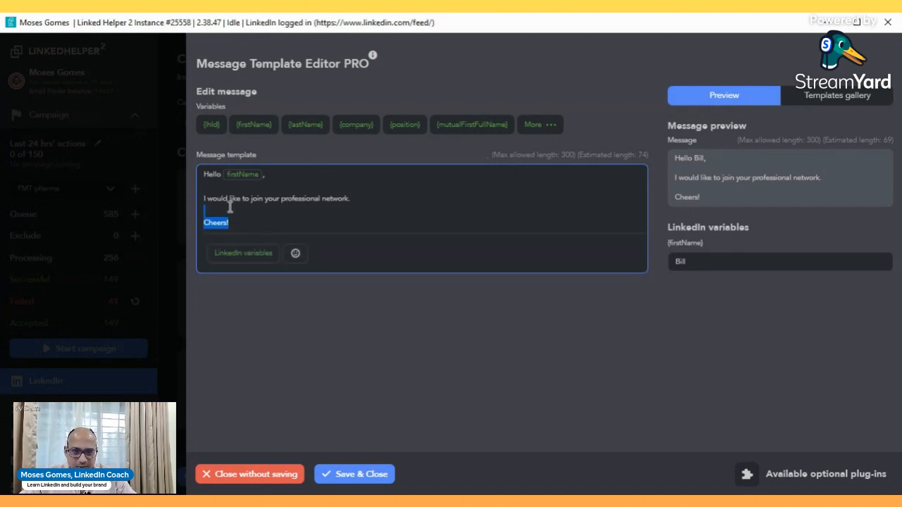
key("ctrl+a")
type("Hello Dhiren  I came across your profile while searching for leaders in pharma marketing. I'd love to connect and learn from your expertise. We run a weekly newsletter for pharma - GAPSULE, would love to feature any brand case studies. Check here https://lnkd.in/d3WHQ7qP  Regards,  Moses Gomes")
- Replace the recipient's name in the greeting with the firstName variable and save the invitation message
left_click(260, 176)
key("BackSpace")
key("BackSpace")
key("BackSpace")
key("BackSpace")
key("BackSpace")
key("BackSpace")
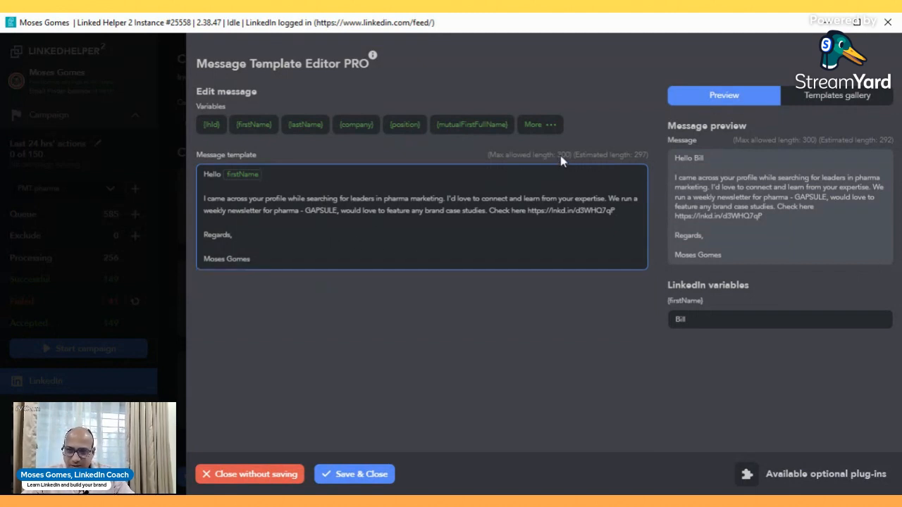
left_click(277, 260)
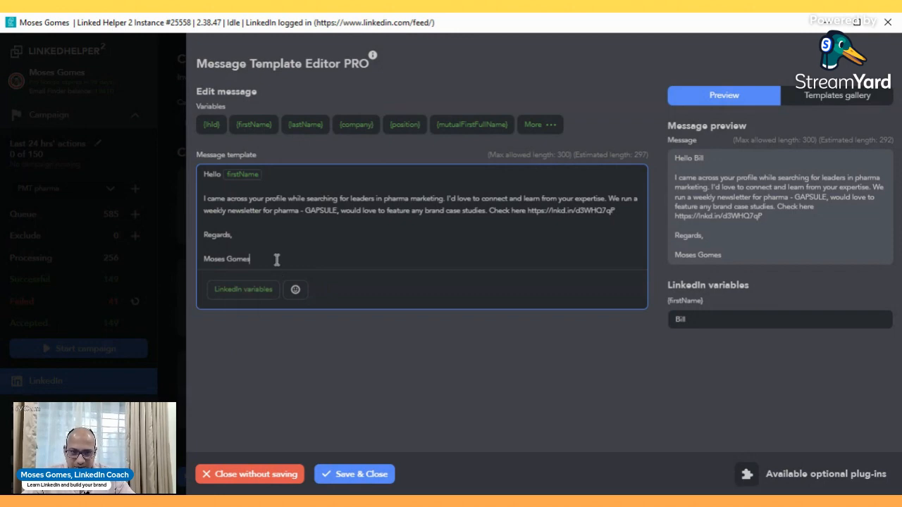
left_click(378, 474)
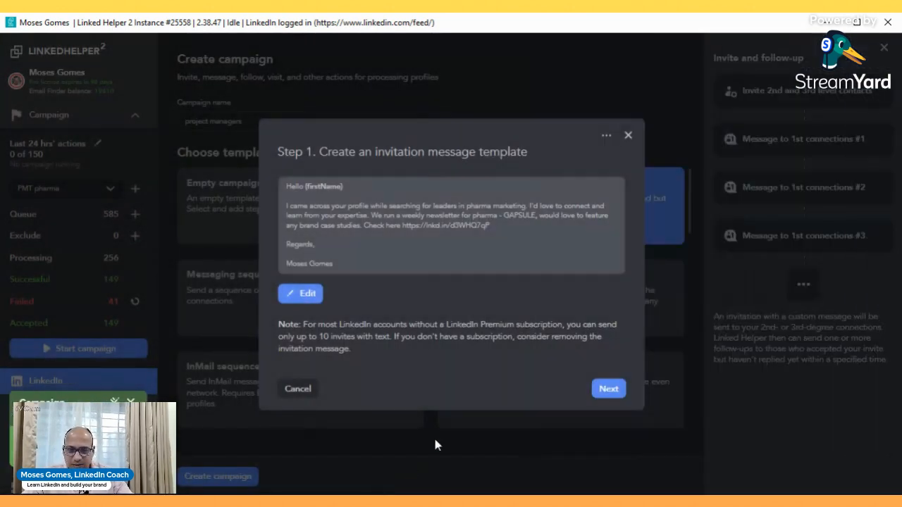
- Set the automatic cancellation of unaccepted invitations to those sent 60 days ago or earlier
left_click(615, 391)
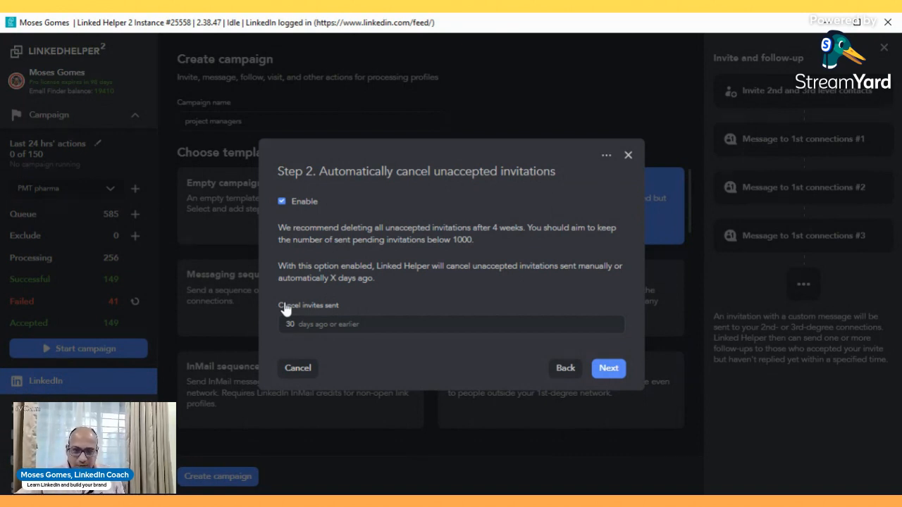
left_click(325, 323)
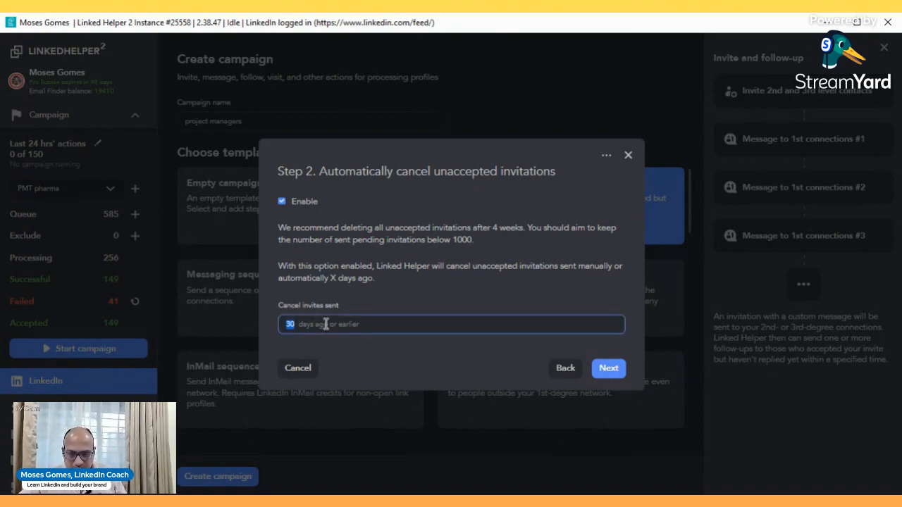
type("90")
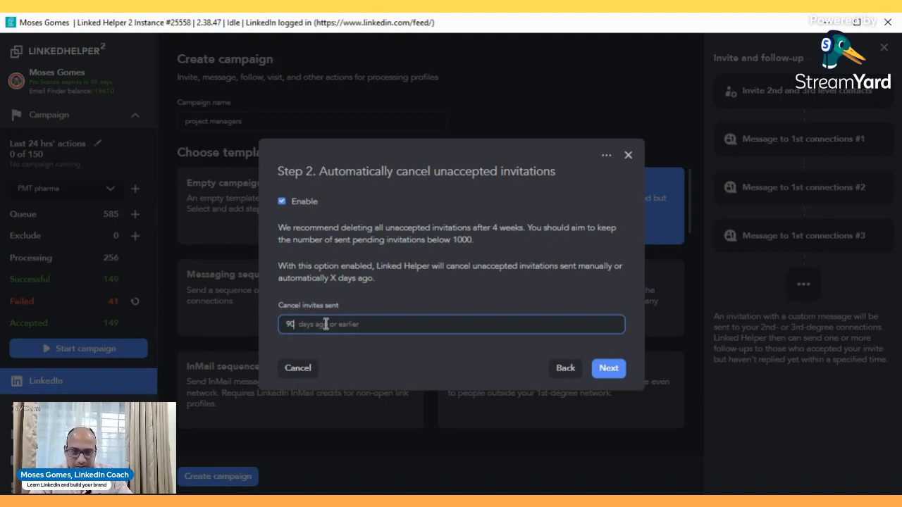
key("BackSpace")
key("BackSpace")
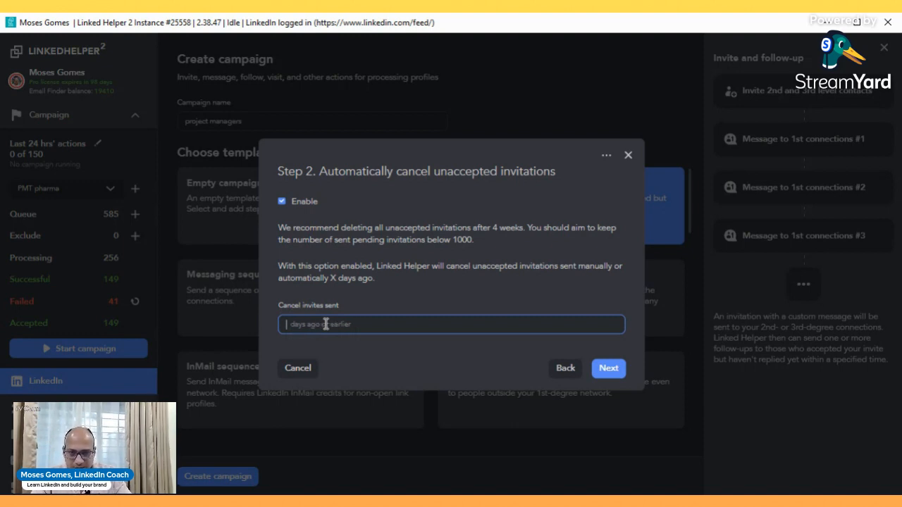
type("60")
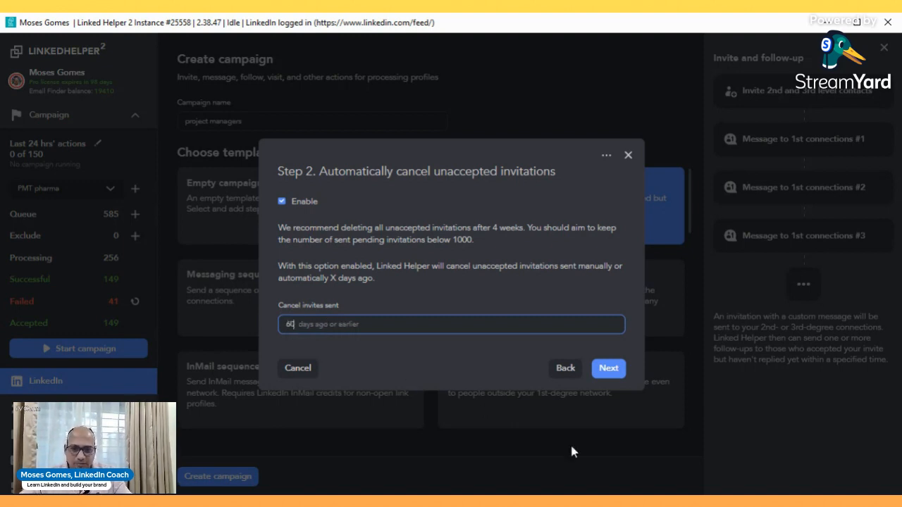
left_click(606, 369)
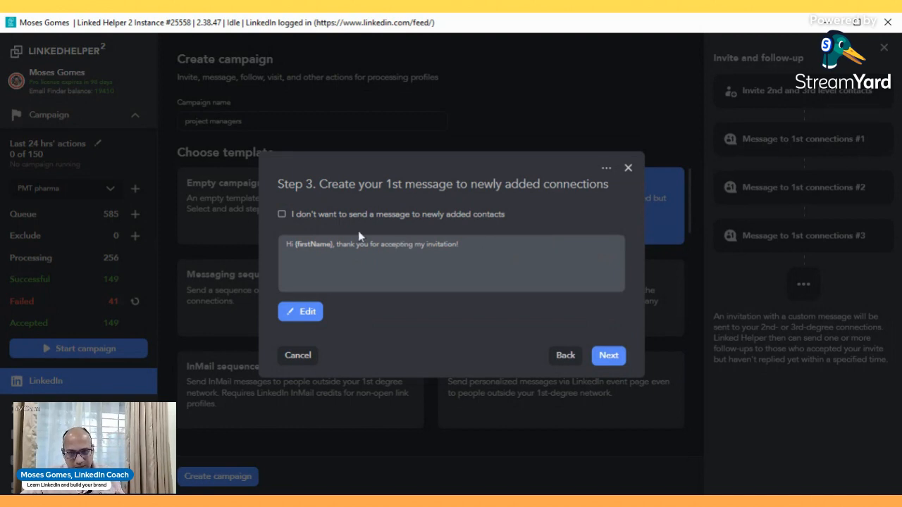
- Keep the default thank-you message for newly added connections and finish the campaign setup without a follow-up message
left_click(282, 214)
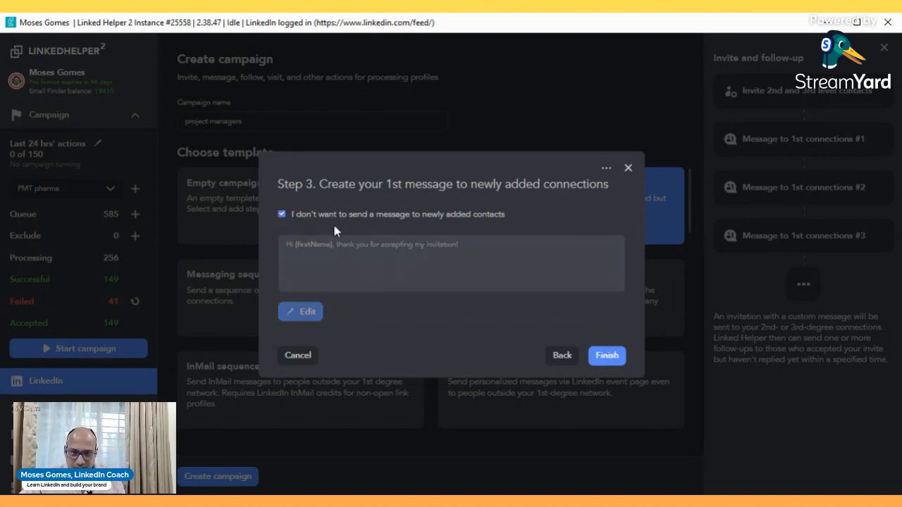
left_click(284, 217)
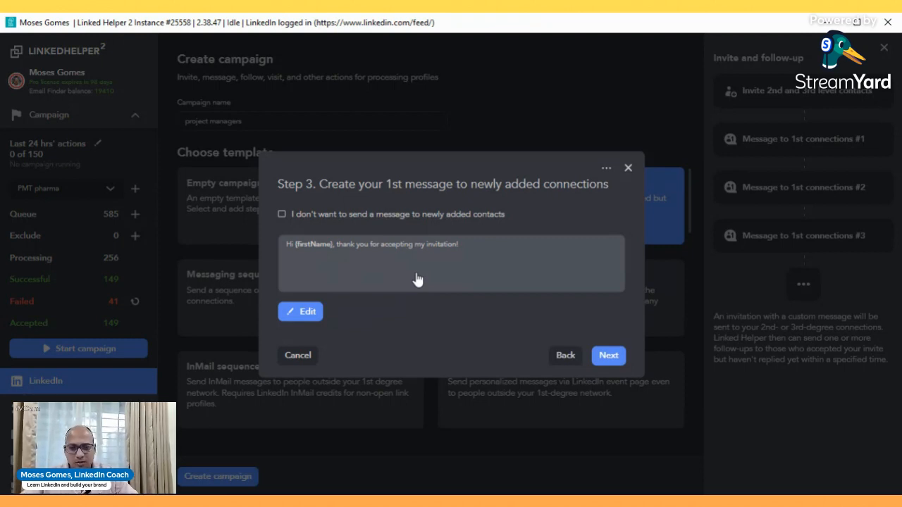
left_click(618, 357)
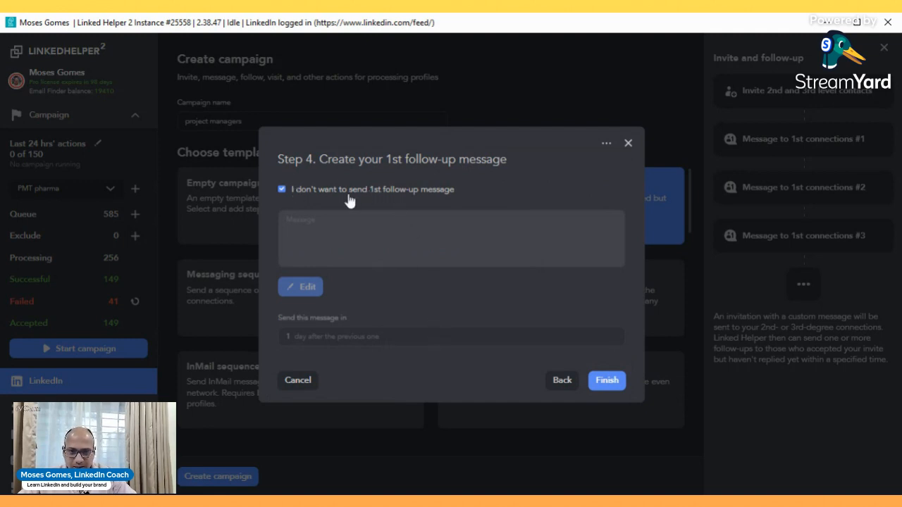
left_click(610, 382)
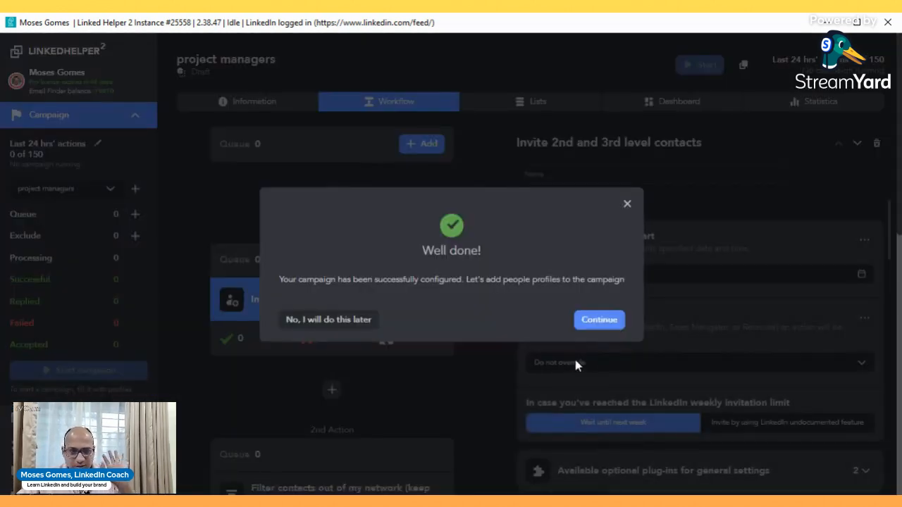
- Choose the LinkedIn website's Search page as the source of profiles for the campaign
left_click(599, 322)
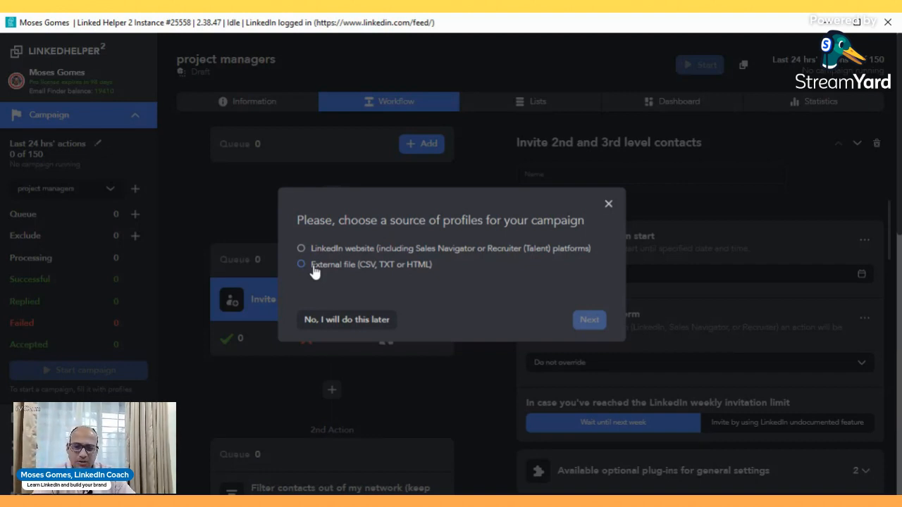
left_click(301, 249)
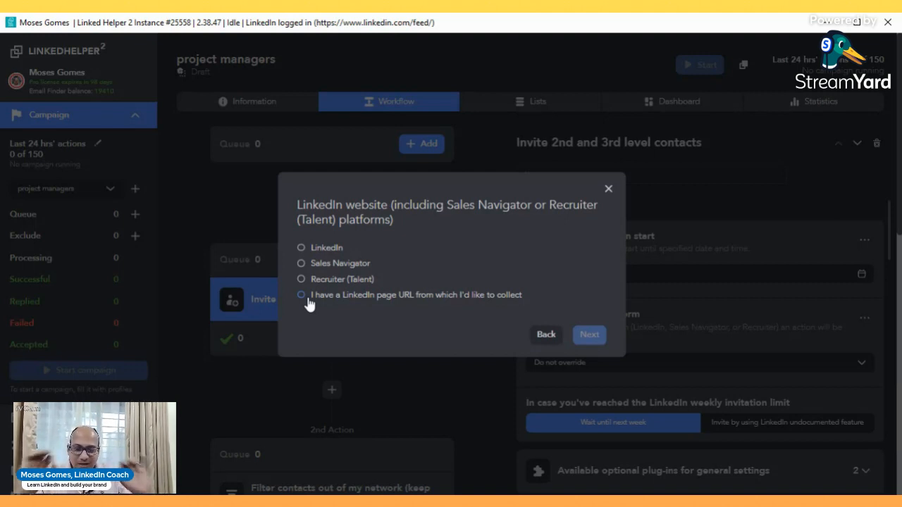
left_click(337, 249)
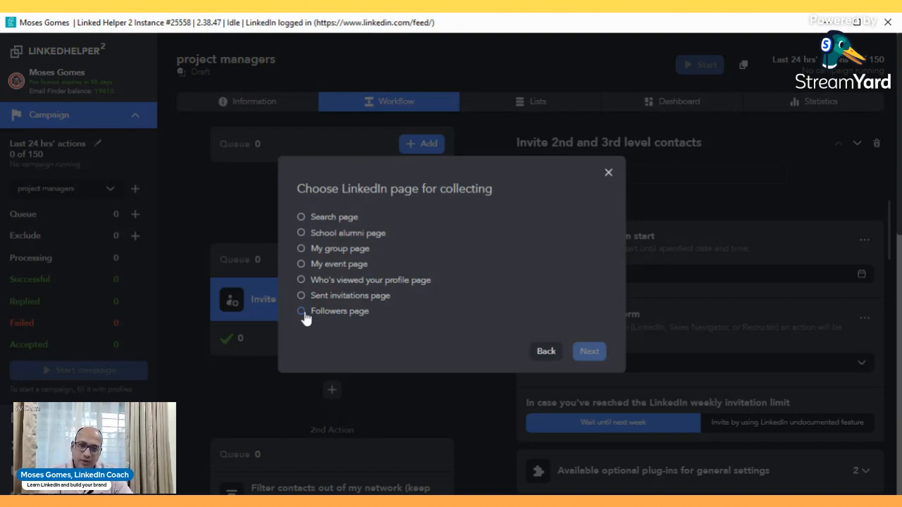
double_click(310, 218)
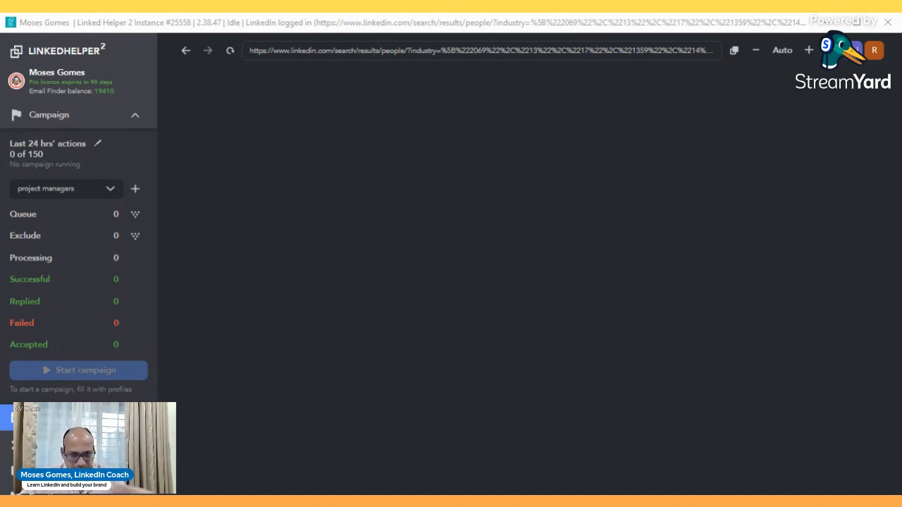
- Start collecting profiles into the campaign queue from the current people search page
left_click(137, 216)
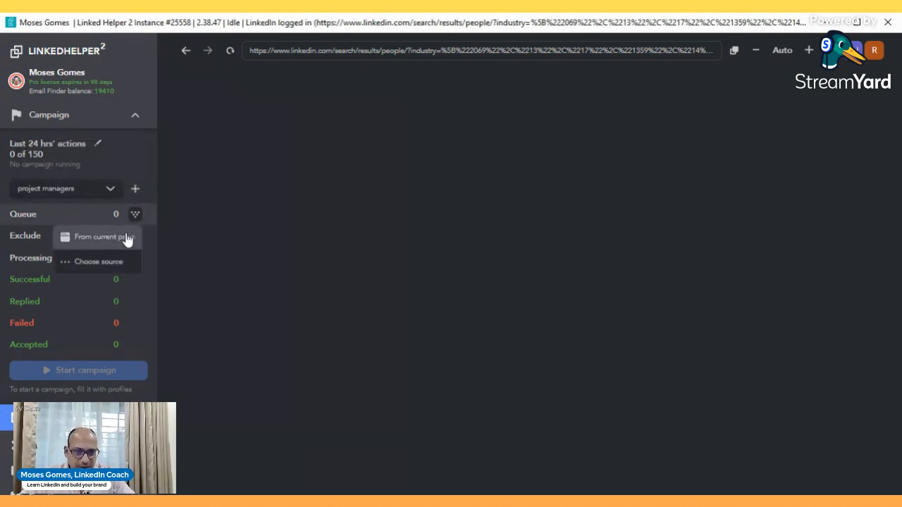
left_click(130, 237)
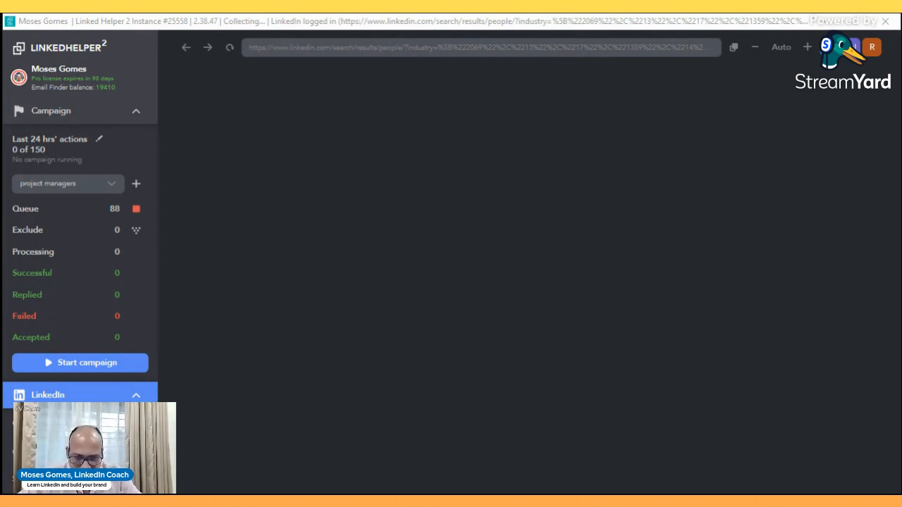
- Stop collecting profiles for the project managers campaign and open the PMT pharma campaign
left_click(137, 210)
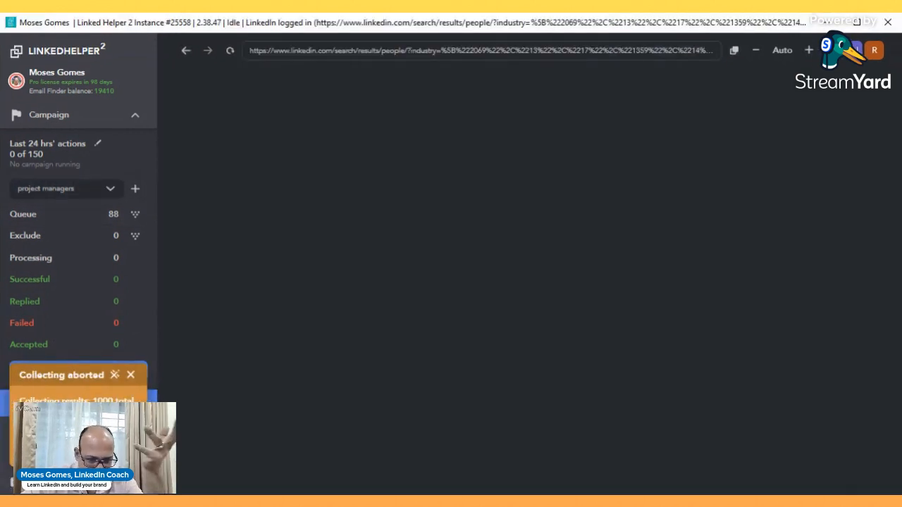
left_click(110, 191)
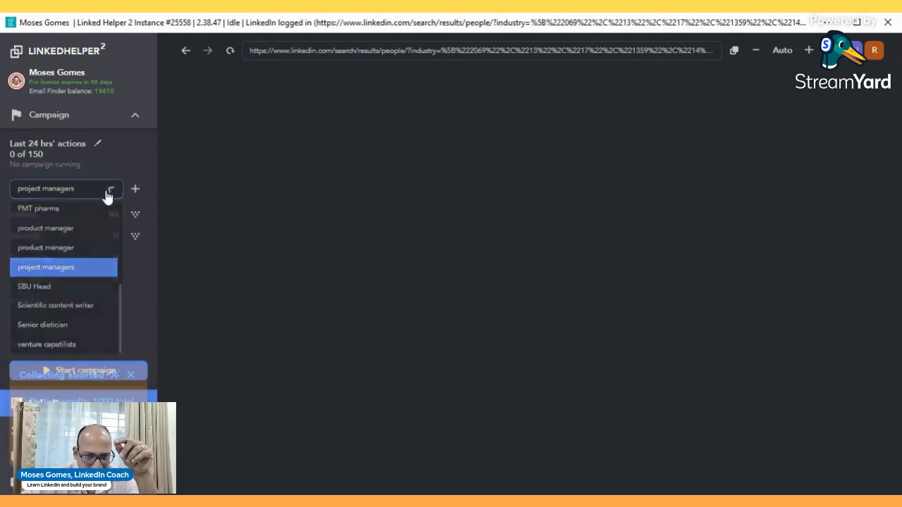
left_click(100, 211)
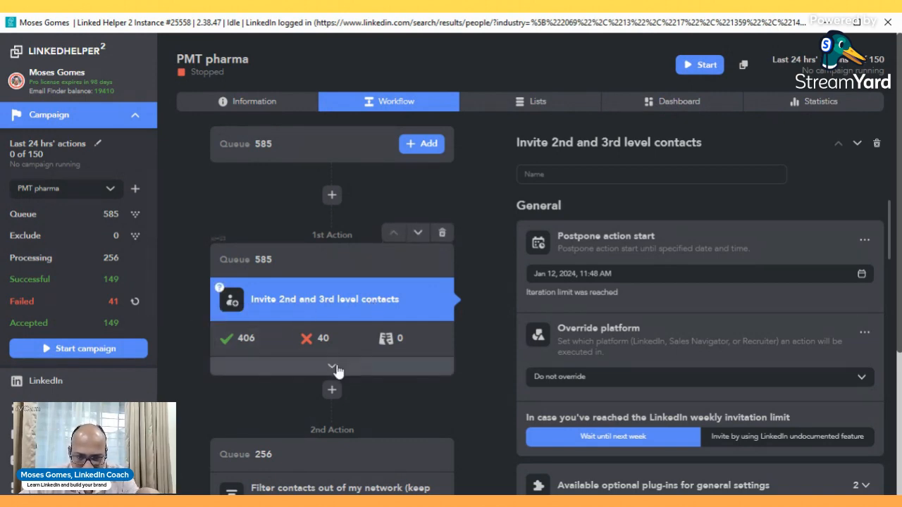
- Enable getting email from LH Email Finder if email is required for the Invite 2nd and 3rd level contacts action, agreeing to the Email Finder terms
scroll(337, 370, "down", 3)
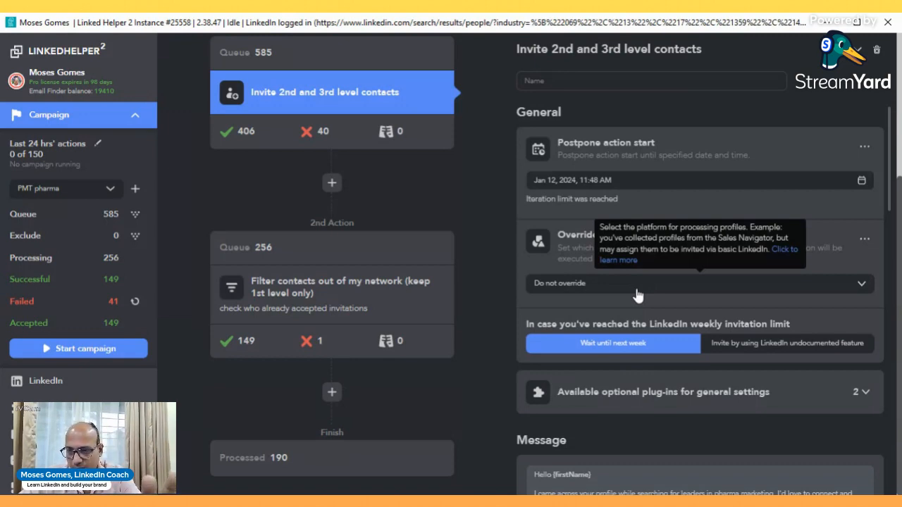
scroll(619, 345, "down", 8)
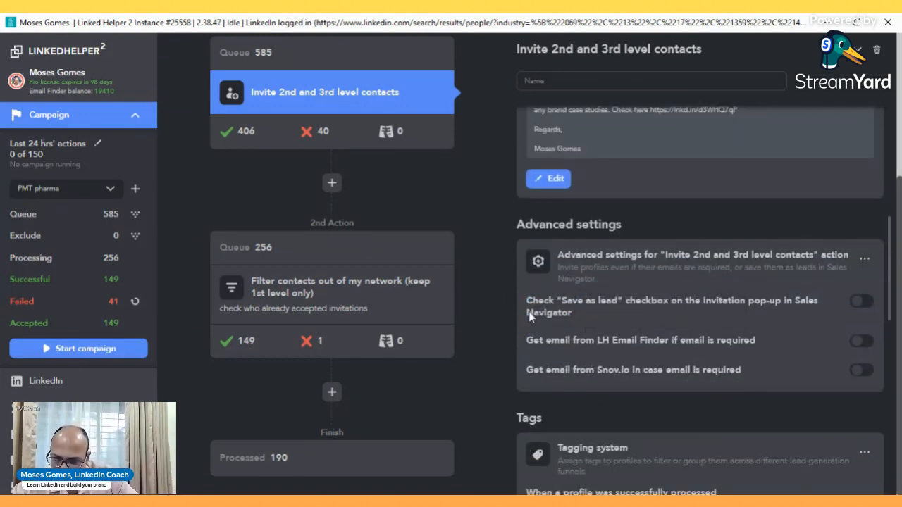
mouse_move(565, 304)
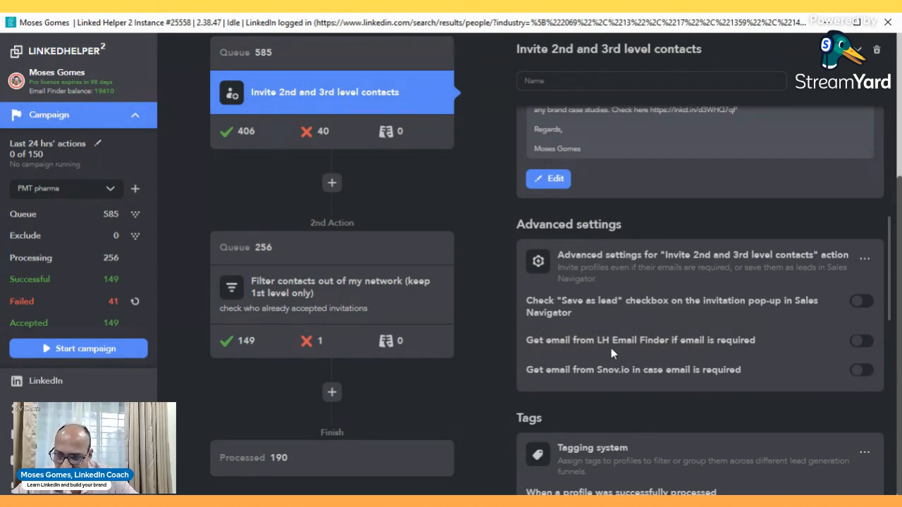
mouse_move(706, 347)
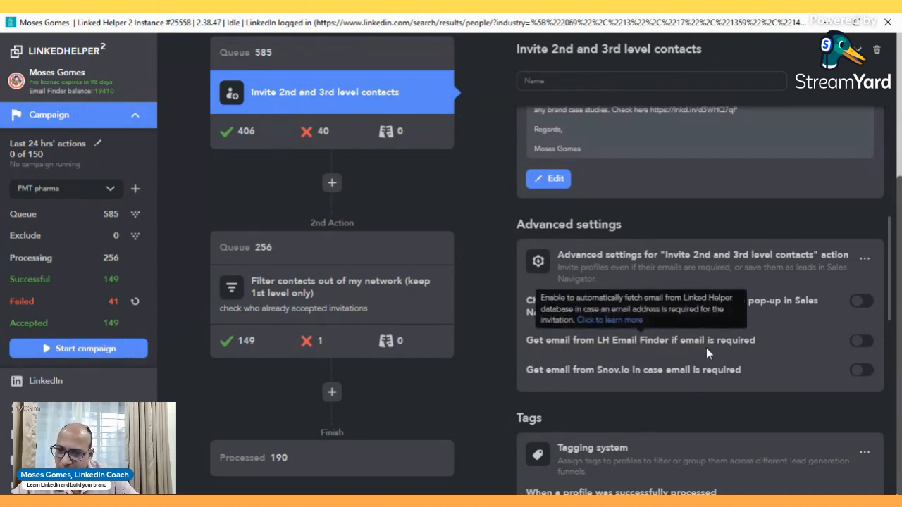
left_click(862, 343)
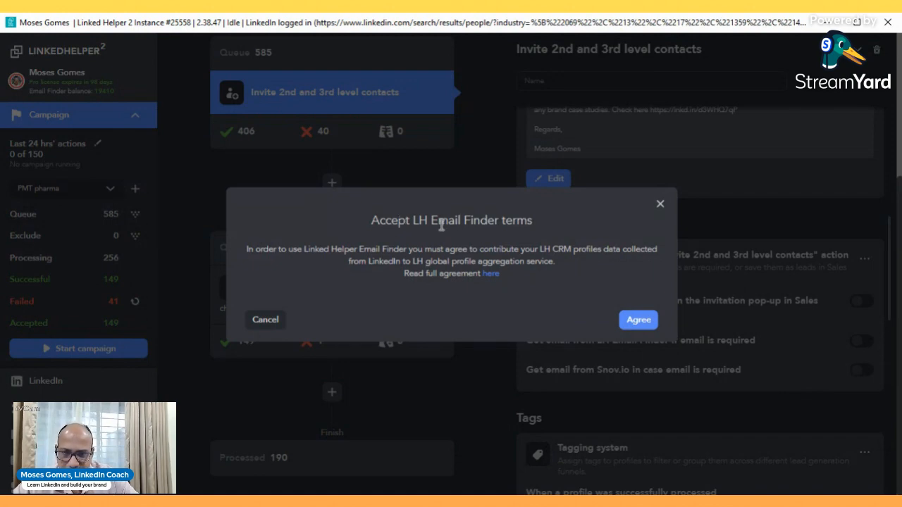
left_click(638, 324)
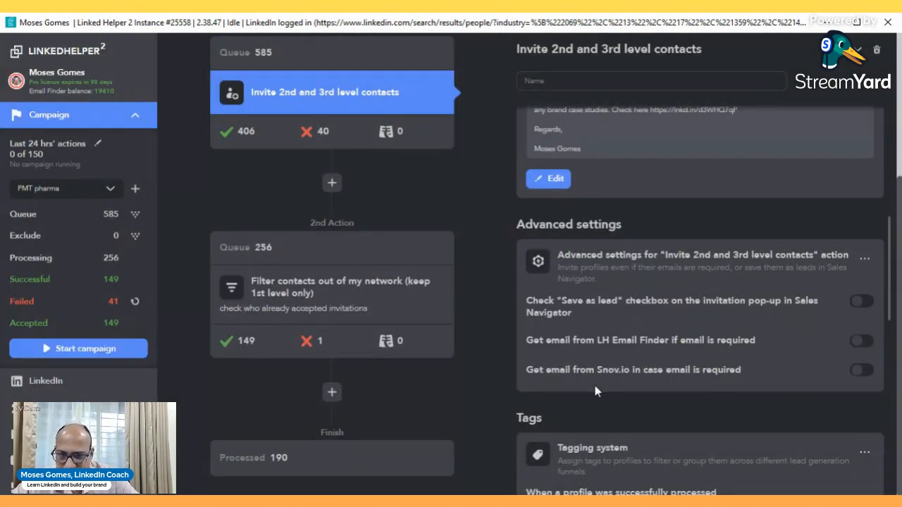
left_click(864, 342)
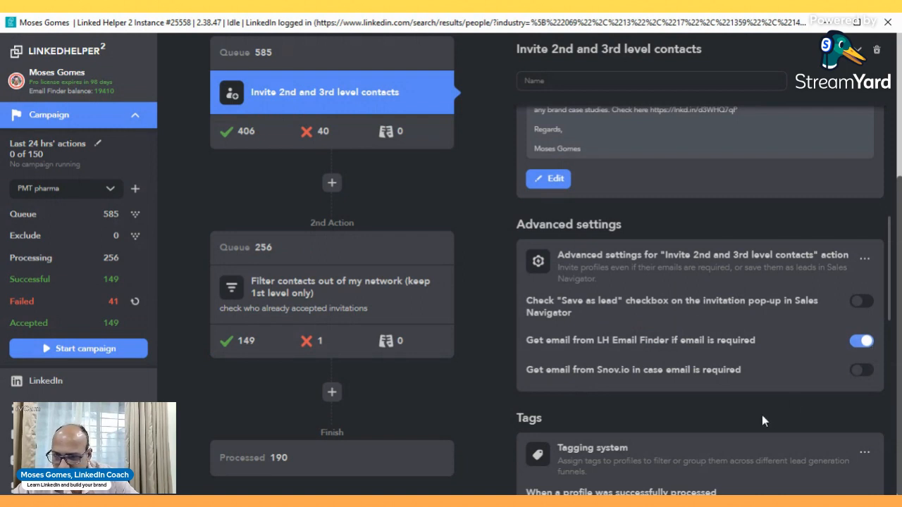
- Review the invitation action's Snov.io email option, tagging system and action step delay settings
mouse_move(617, 376)
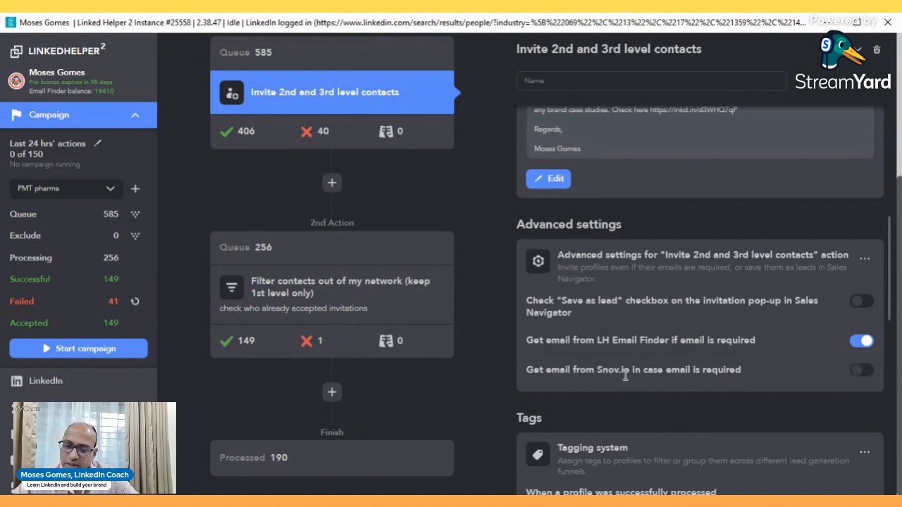
mouse_move(645, 376)
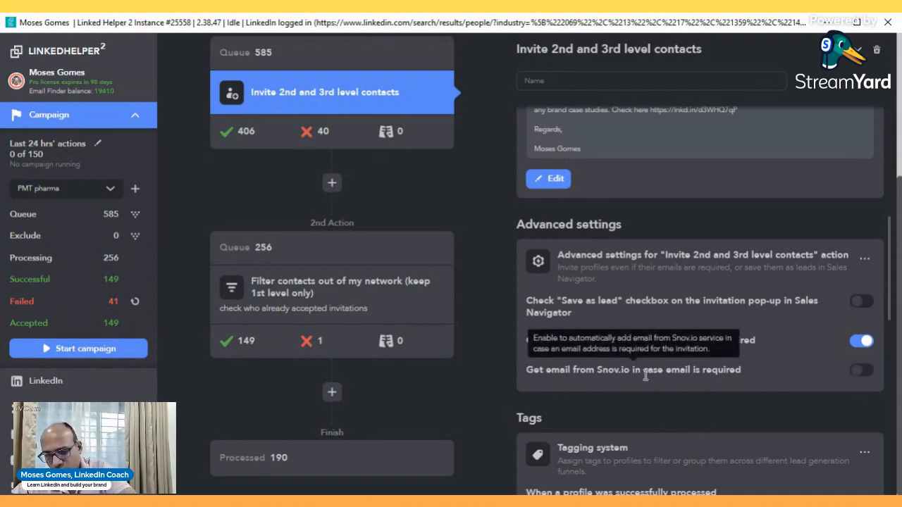
scroll(646, 376, "down", 2)
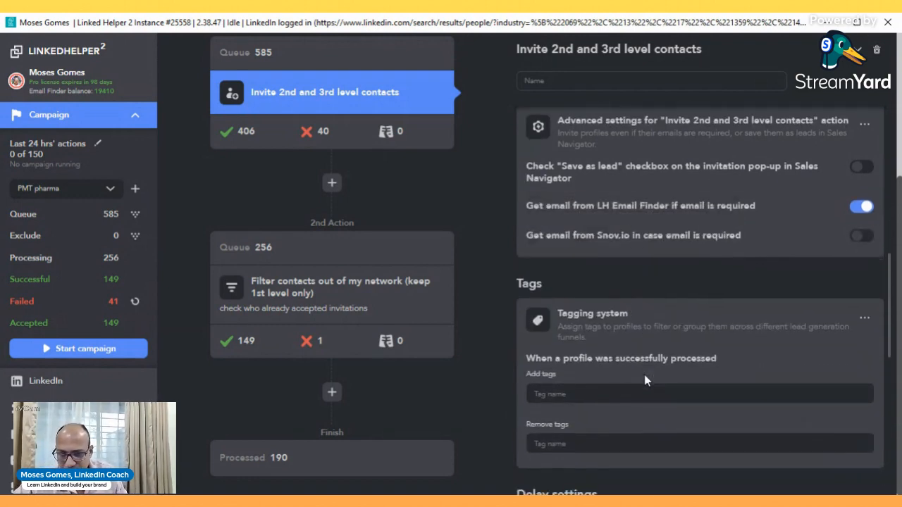
scroll(624, 398, "down", 2)
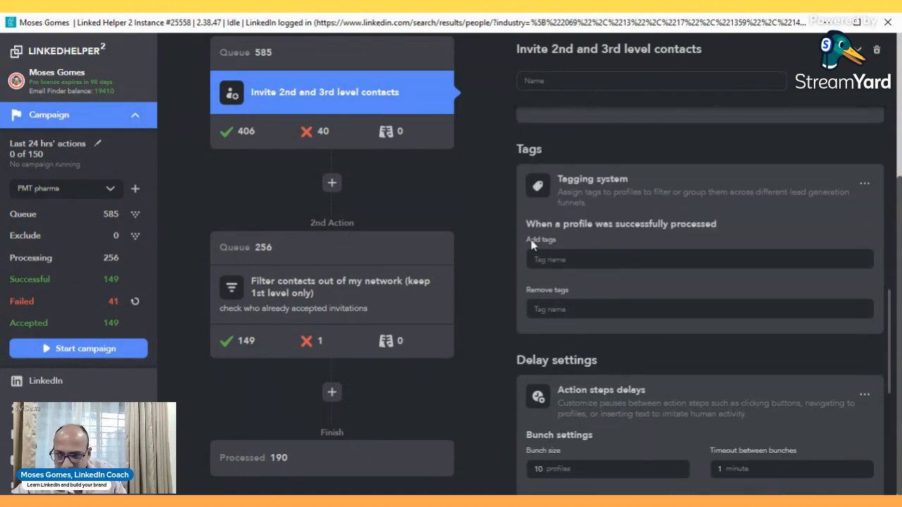
left_click(565, 255)
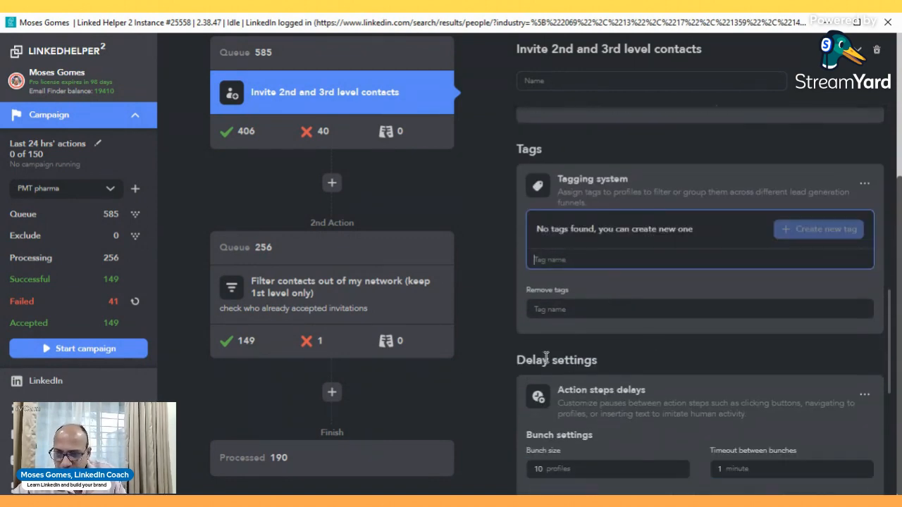
scroll(658, 359, "down", 4)
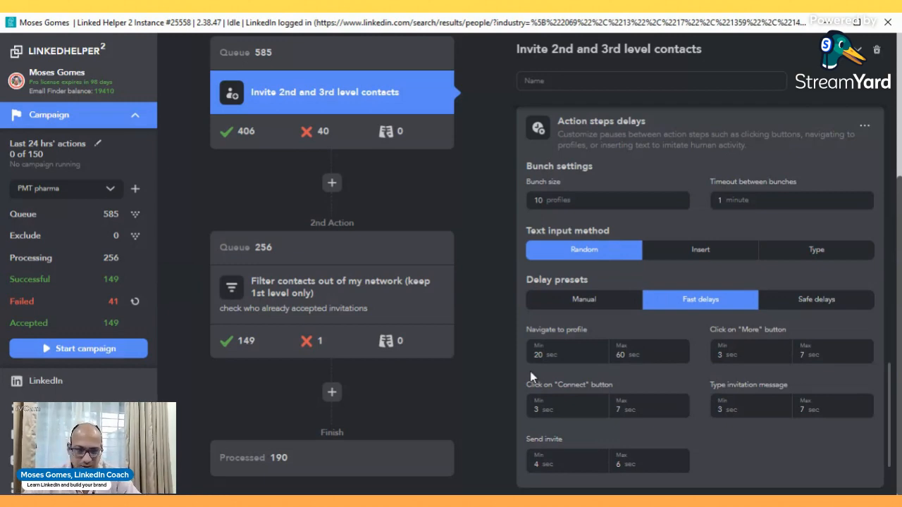
scroll(482, 357, "up", 3)
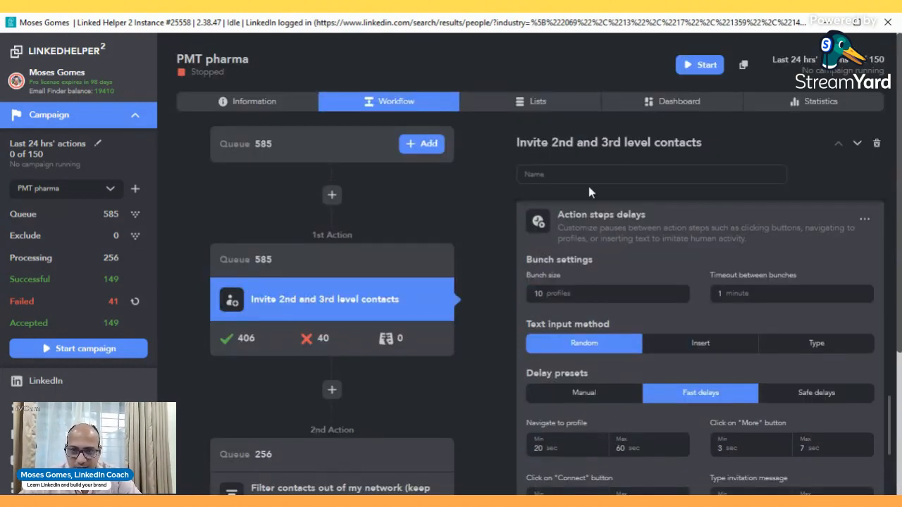
- Start the PMT pharma campaign, stop it again and keep it as the selected campaign
left_click(705, 65)
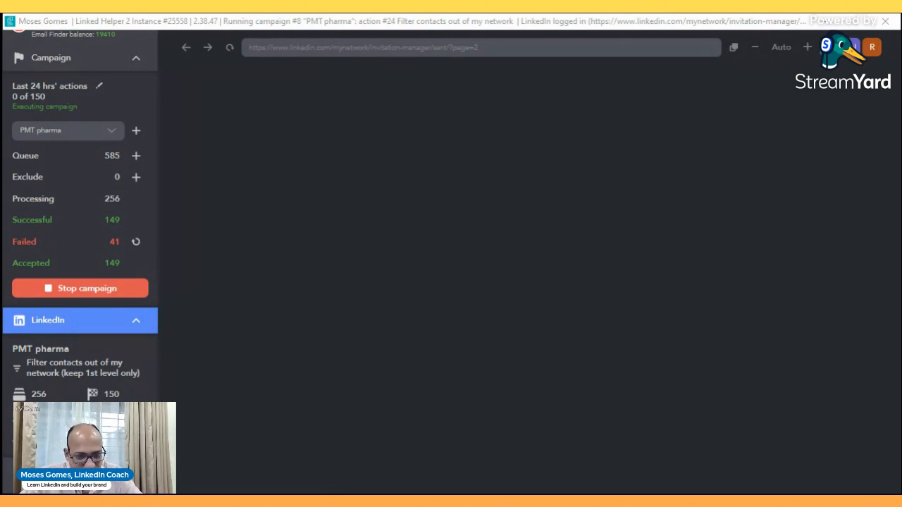
left_click(89, 291)
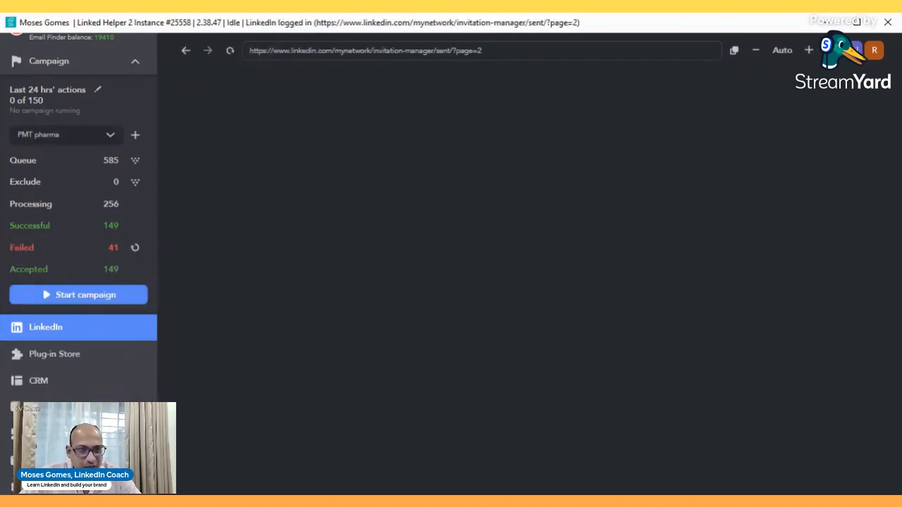
left_click(109, 134)
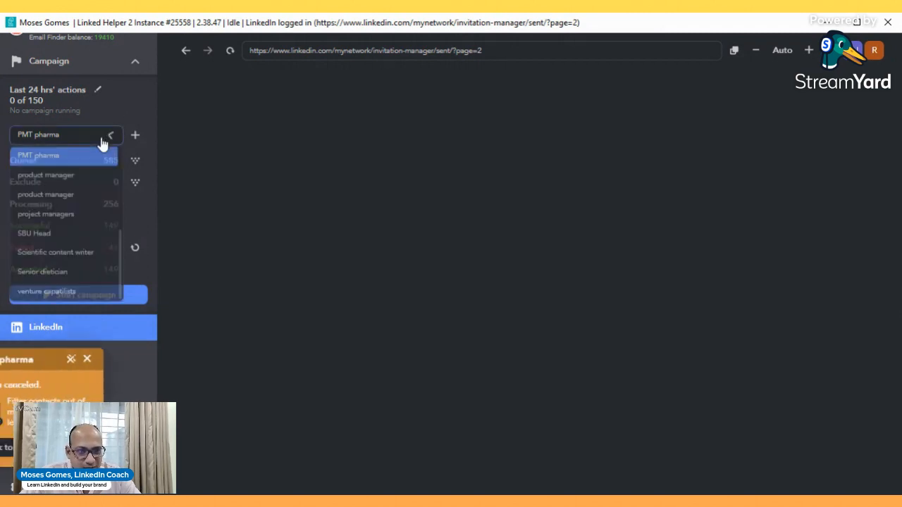
left_click(139, 103)
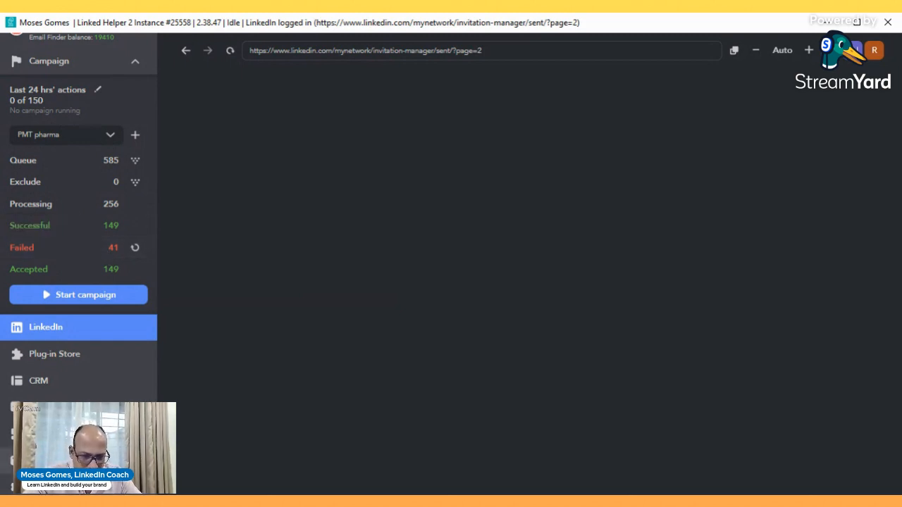
- Open the Inbox and look through the unread messages received from contacts
left_click(64, 460)
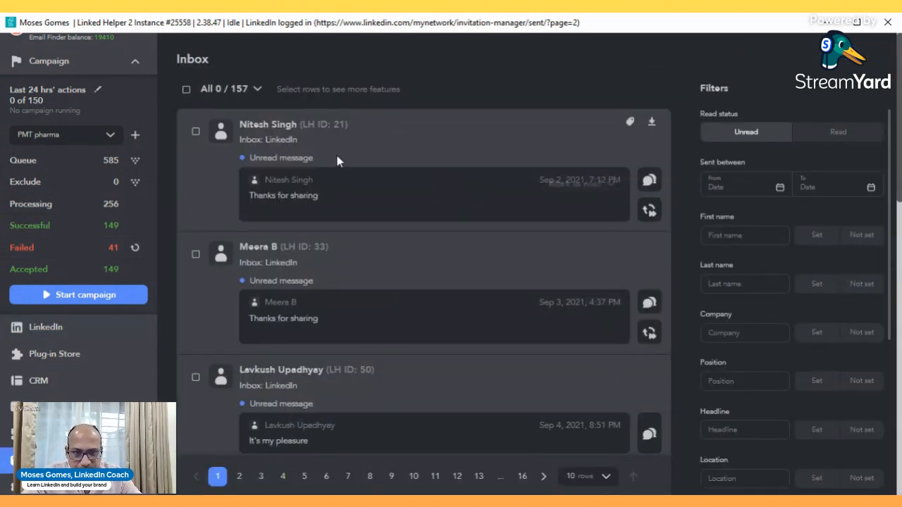
scroll(345, 337, "down", 8)
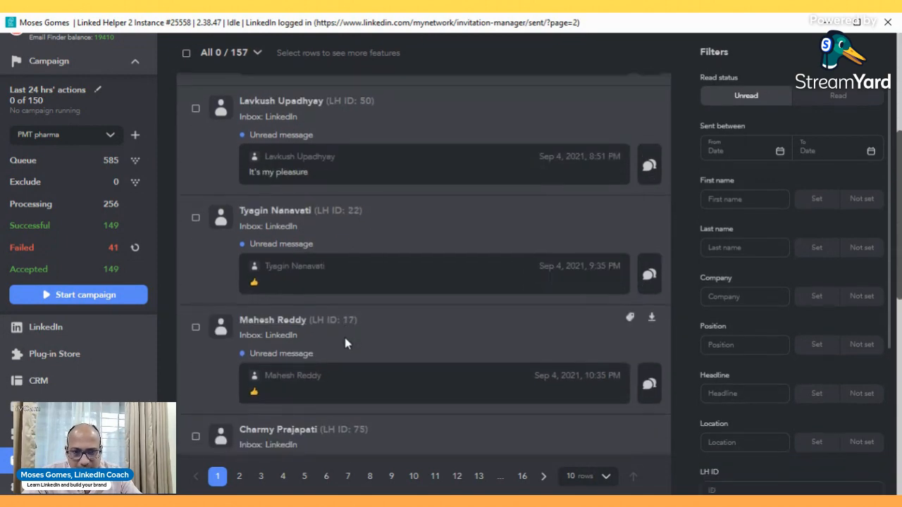
scroll(345, 343, "down", 3)
scroll(344, 386, "up", 10)
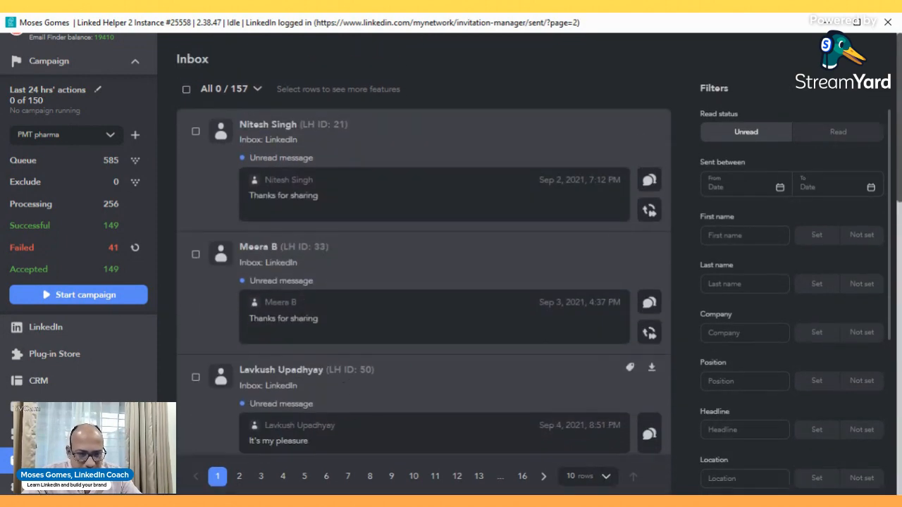
- Open the Dashboard and review the daily activity graph, per-action totals, and campaign and CRM summaries
left_click(63, 434)
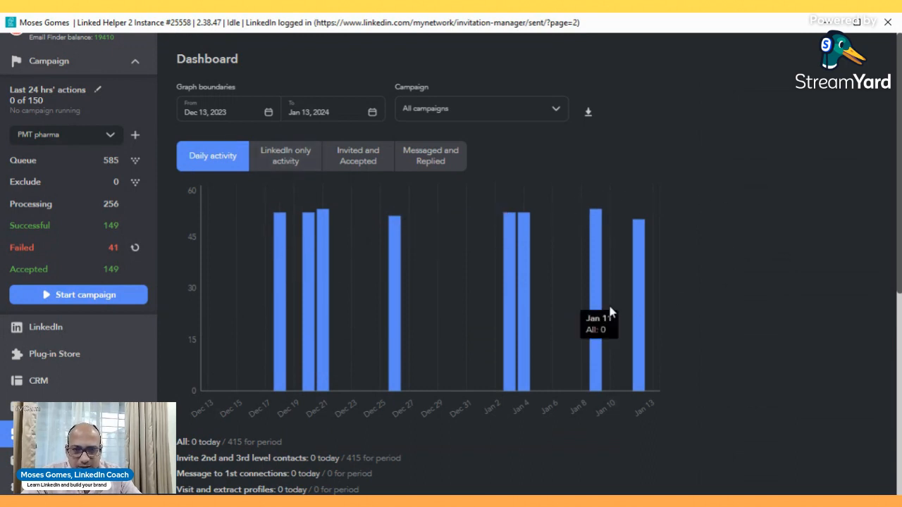
scroll(554, 301, "down", 3)
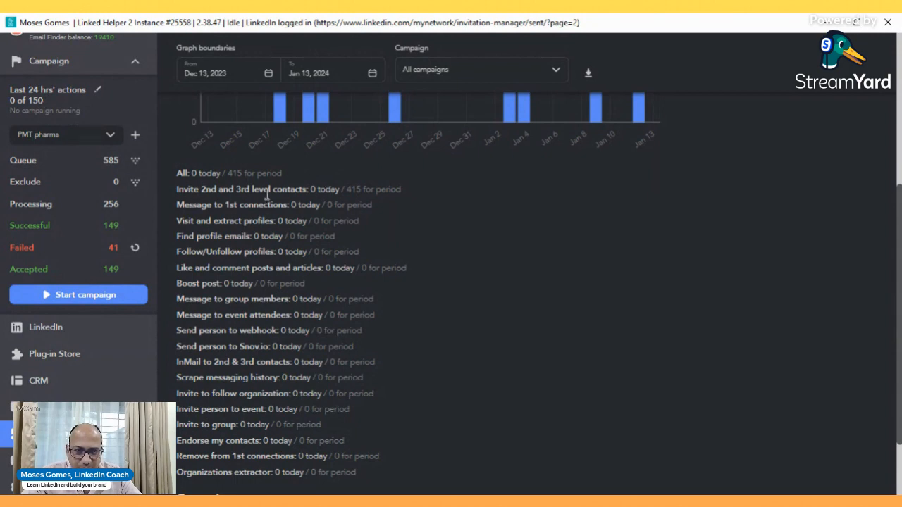
scroll(267, 352, "down", 3)
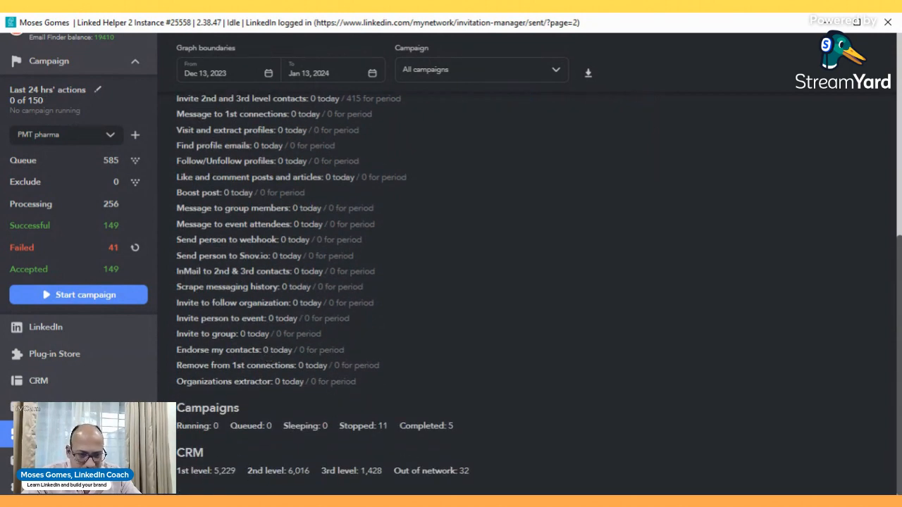
- Open the List manager to view its source and target campaign lists, and look over the available settings and help entries
scroll(78, 282, "down", 4)
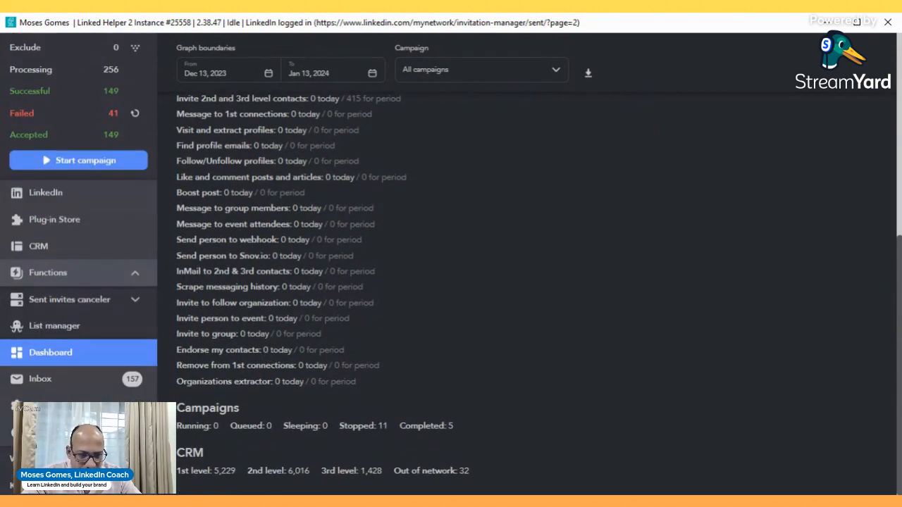
left_click(64, 327)
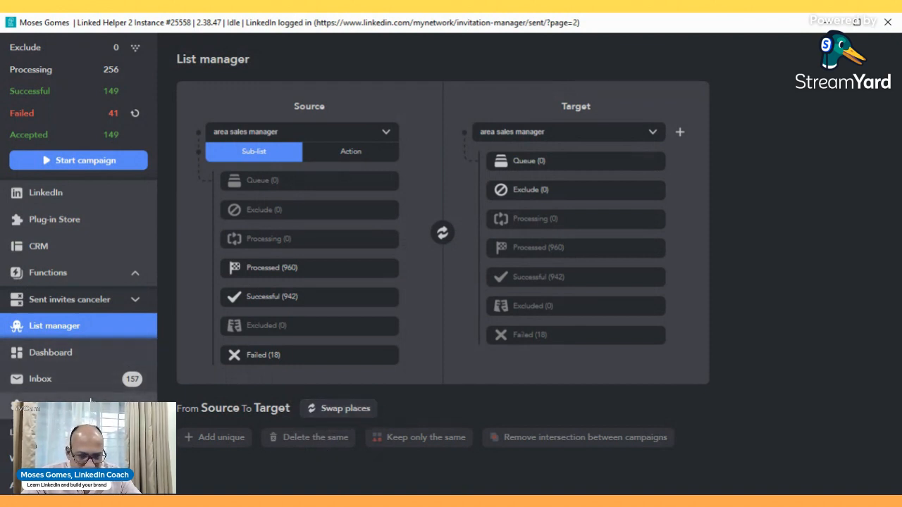
scroll(78, 373, "down", 4)
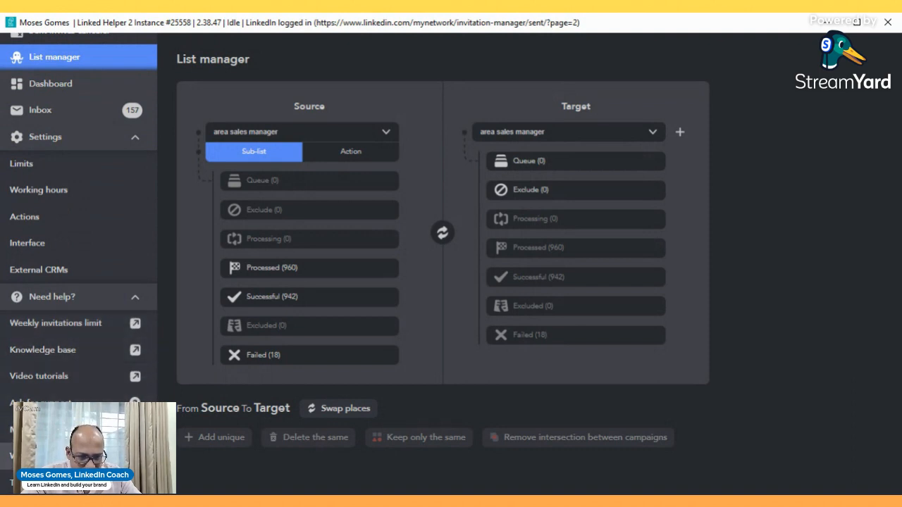
scroll(64, 346, "up", 3)
scroll(66, 343, "up", 2)
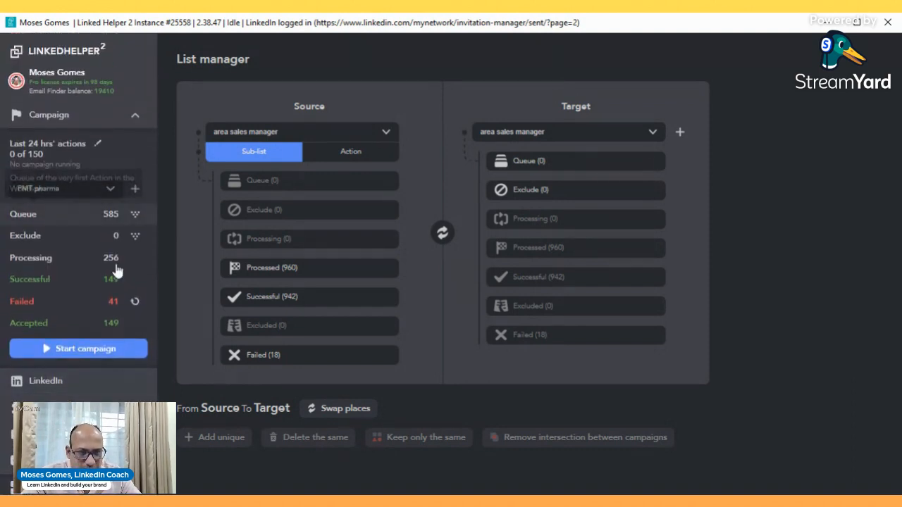
- Open the CRM and look through the filters available for the stored profiles
left_click(84, 386)
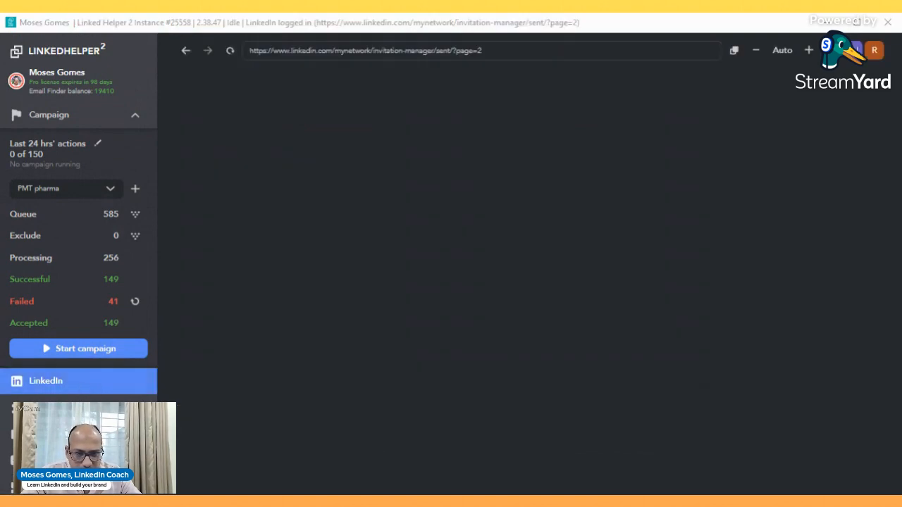
scroll(81, 389, "down", 5)
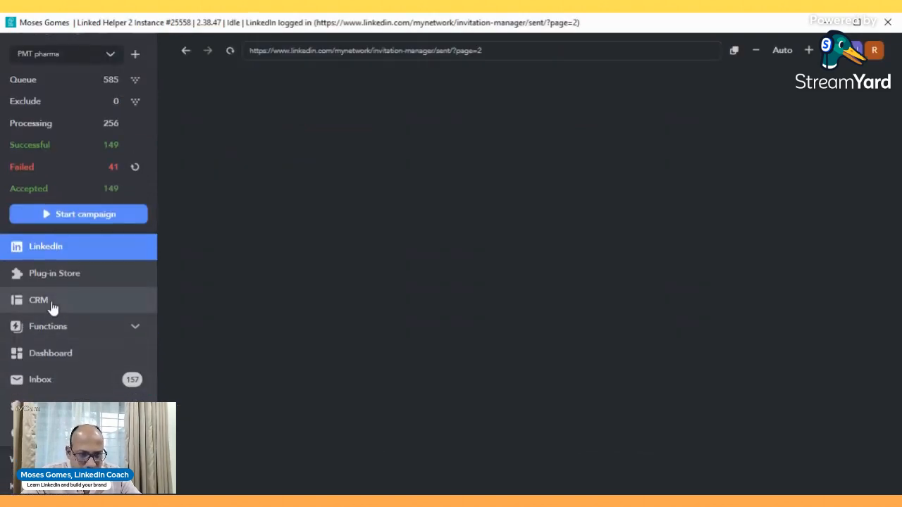
left_click(52, 306)
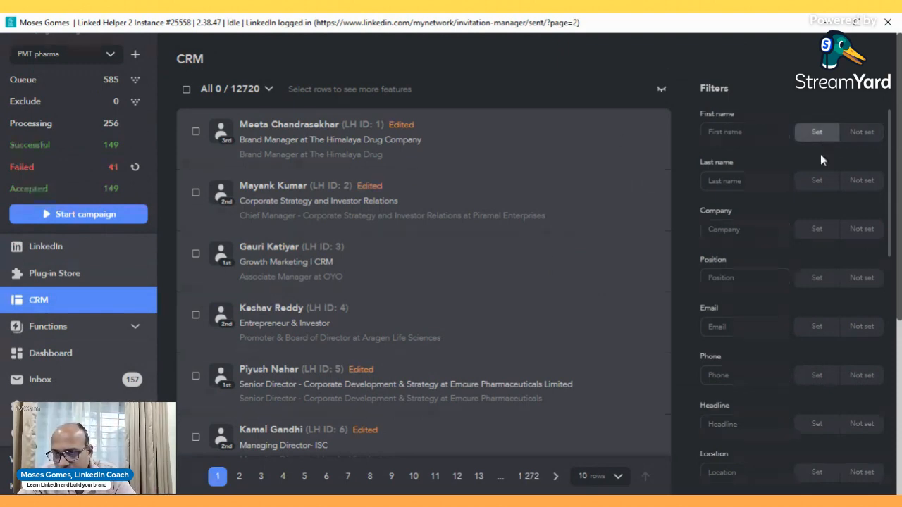
scroll(746, 317, "down", 10)
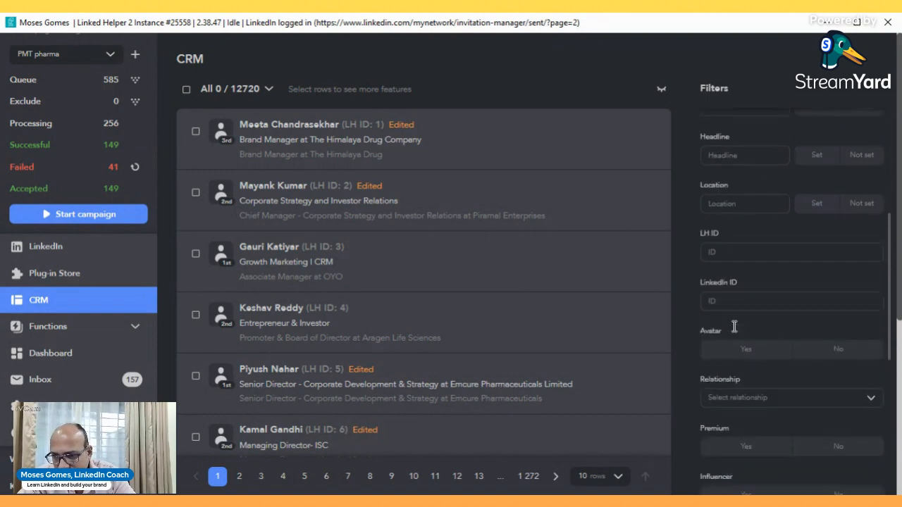
- Examine the remaining CRM filters, from relationship and premium through tags, modified name and campaign, and show the Functions entries
scroll(522, 338, "down", 2)
scroll(522, 338, "down", 3)
scroll(761, 328, "down", 2)
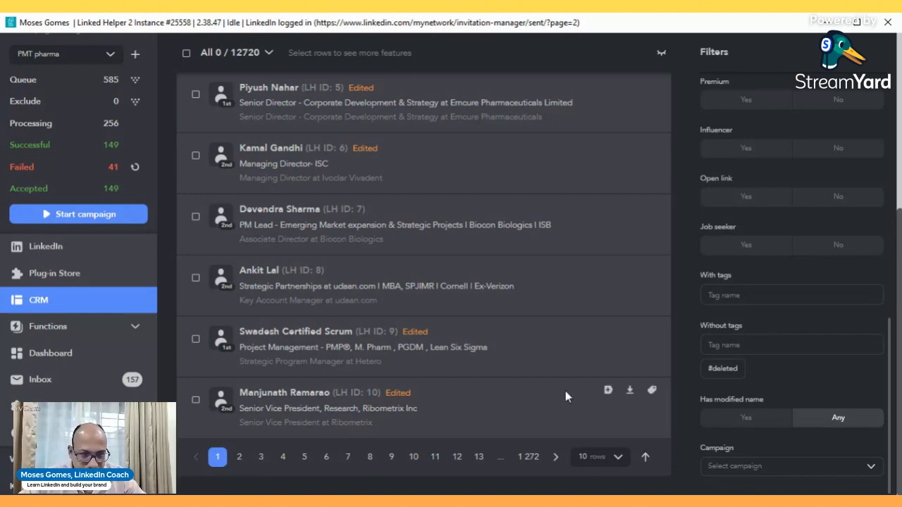
left_click(134, 330)
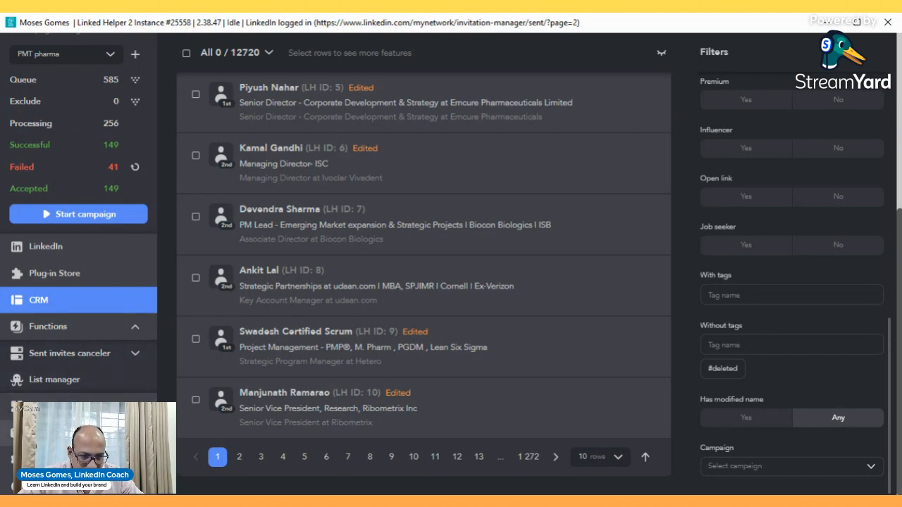
- Open the Plug-in Store and review the action plug-ins for inviting, messaging, following, boosting posts, webhooks and InMail
left_click(58, 274)
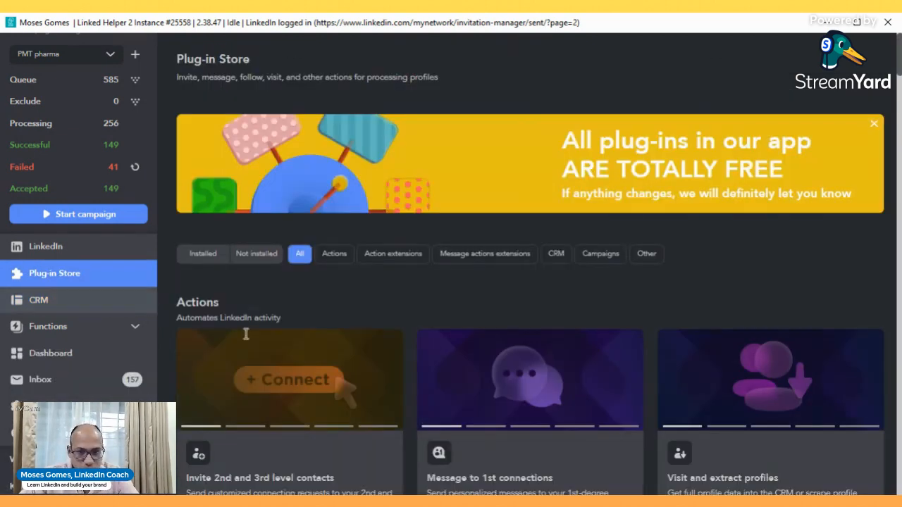
scroll(405, 365, "down", 4)
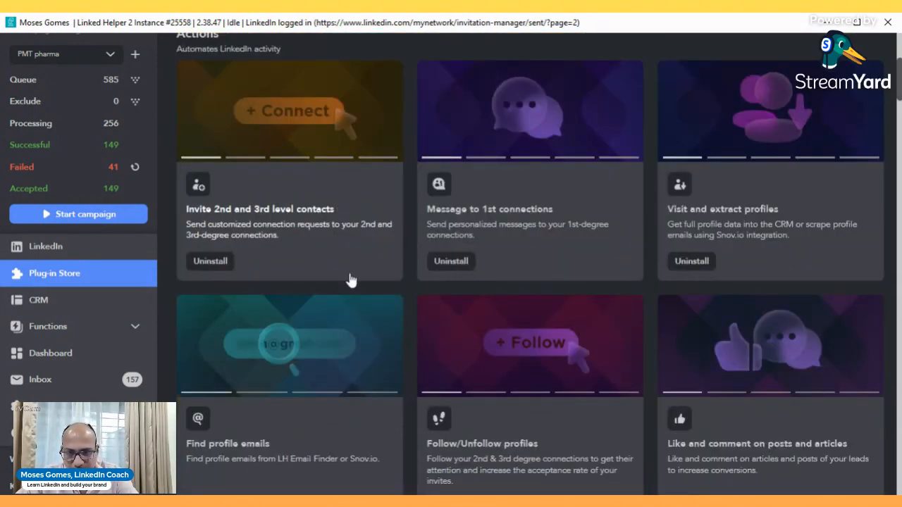
scroll(708, 282, "down", 2)
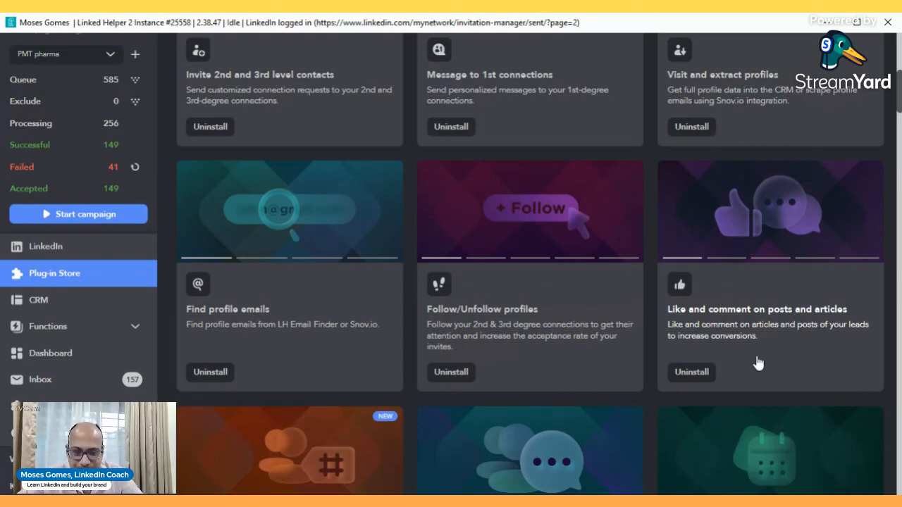
scroll(756, 362, "down", 4)
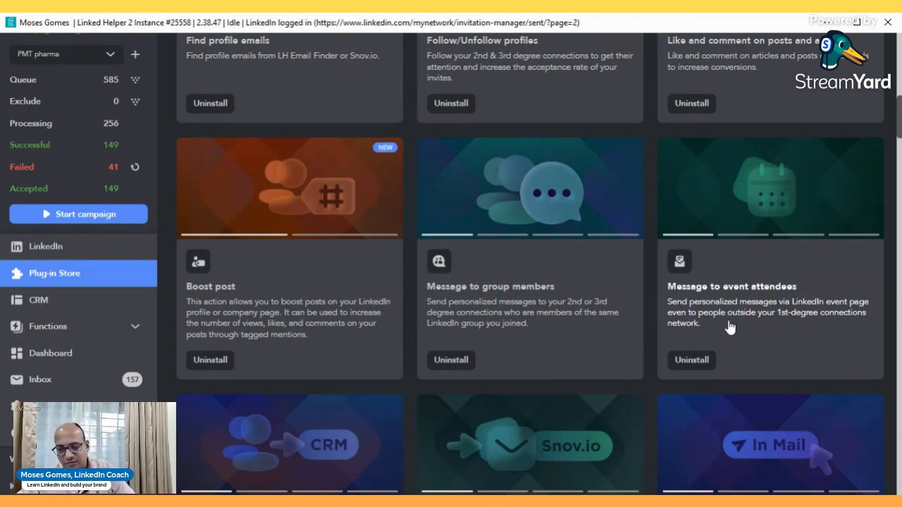
scroll(729, 328, "down", 2)
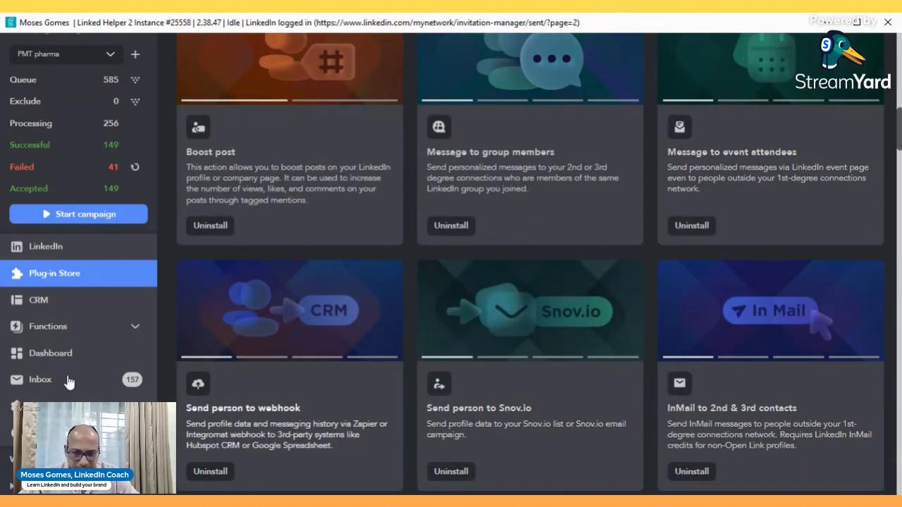
scroll(269, 415, "down", 2)
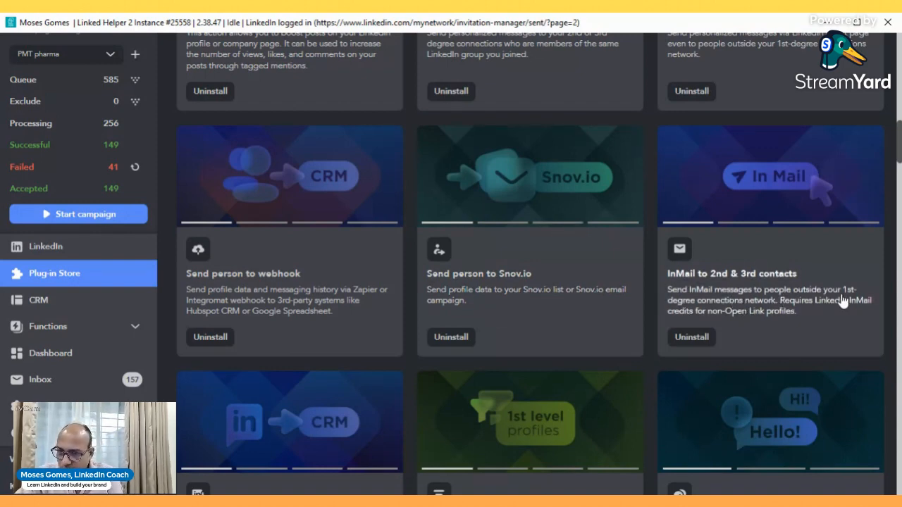
- Review the remaining action plug-ins, including messaging history, reply checks, organization, event and group invitations, endorsements, delays and the organizations extractor
scroll(615, 264, "down", 2)
scroll(615, 264, "down", 2)
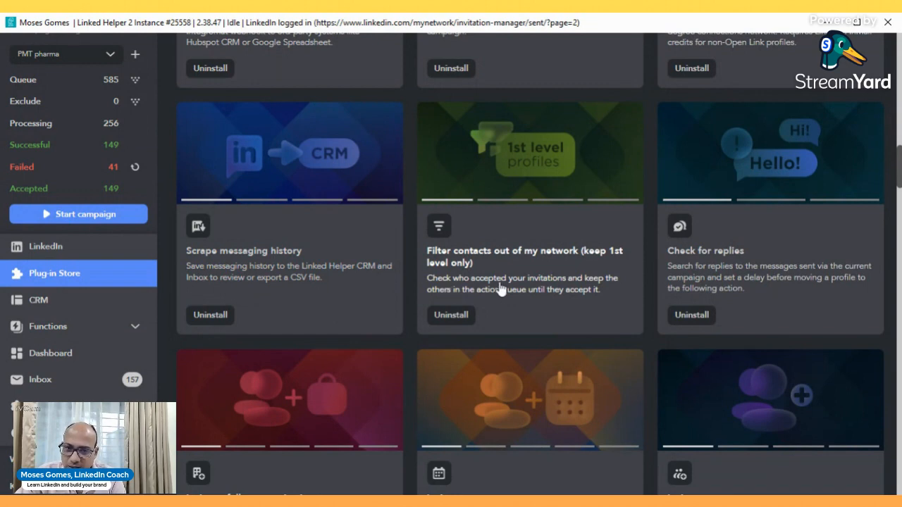
scroll(696, 271, "down", 2)
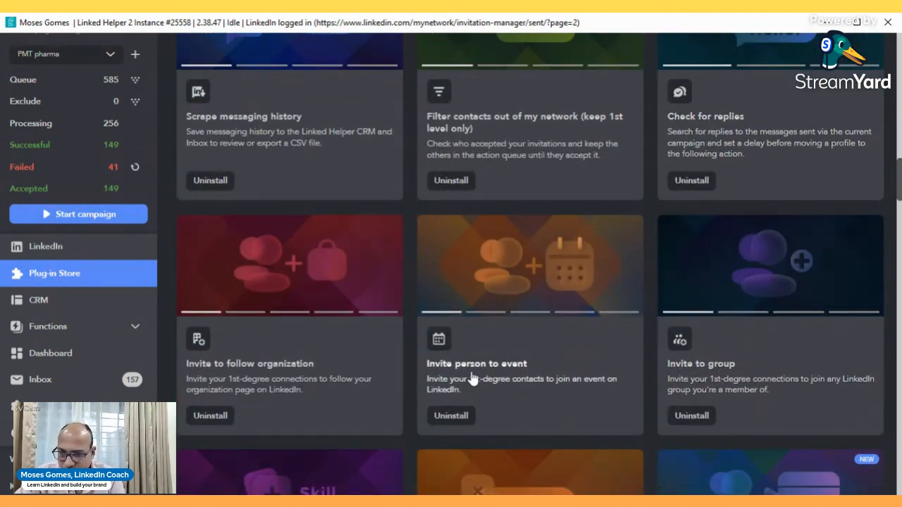
scroll(472, 379, "down", 2)
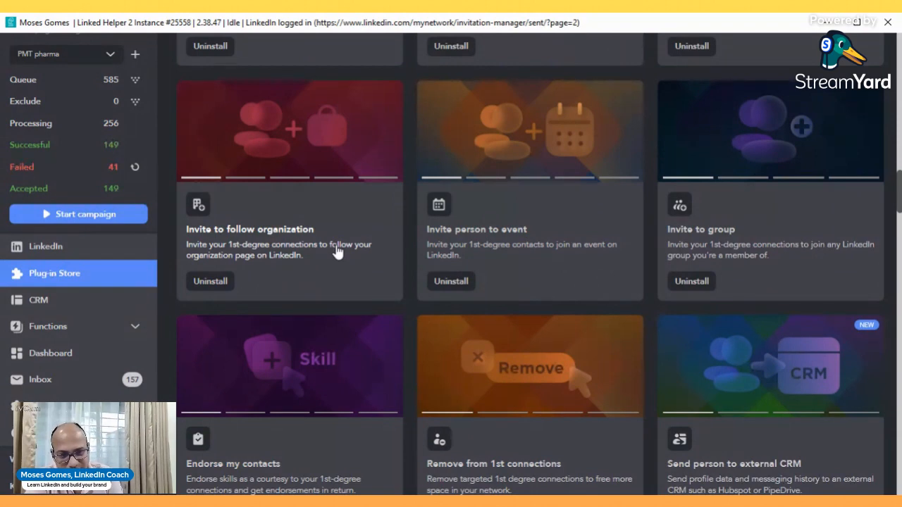
scroll(312, 263, "down", 4)
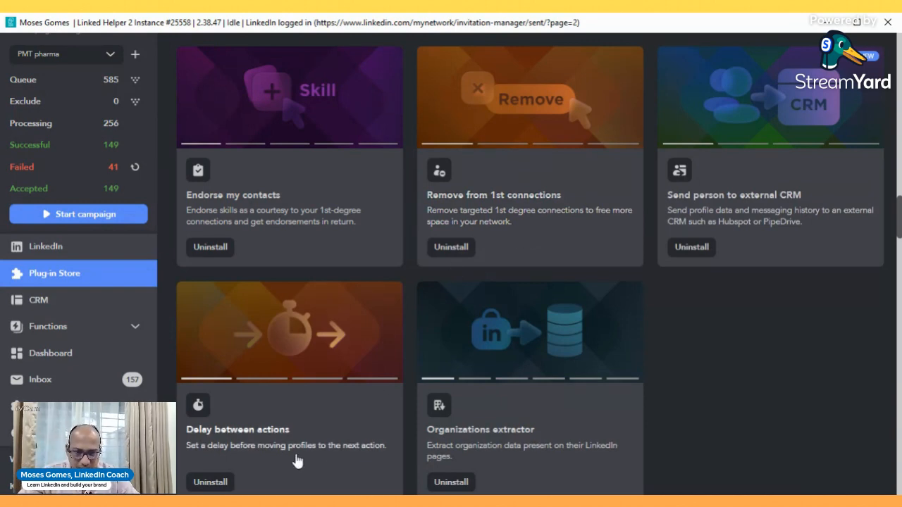
scroll(576, 438, "down", 2)
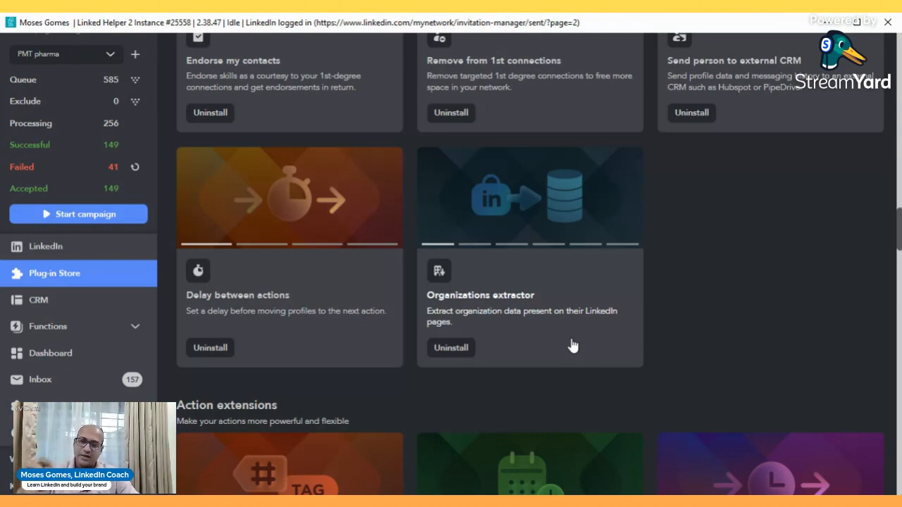
- Look over the action extensions, such as the tagging system, postponed start, step delays, platform override, working hours and advanced settings
scroll(414, 310, "down", 4)
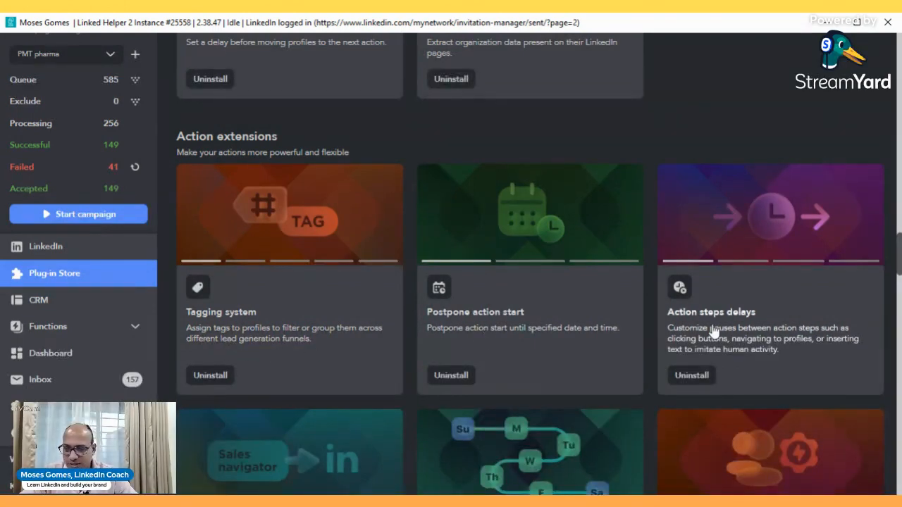
scroll(752, 327, "down", 1)
scroll(752, 326, "down", 4)
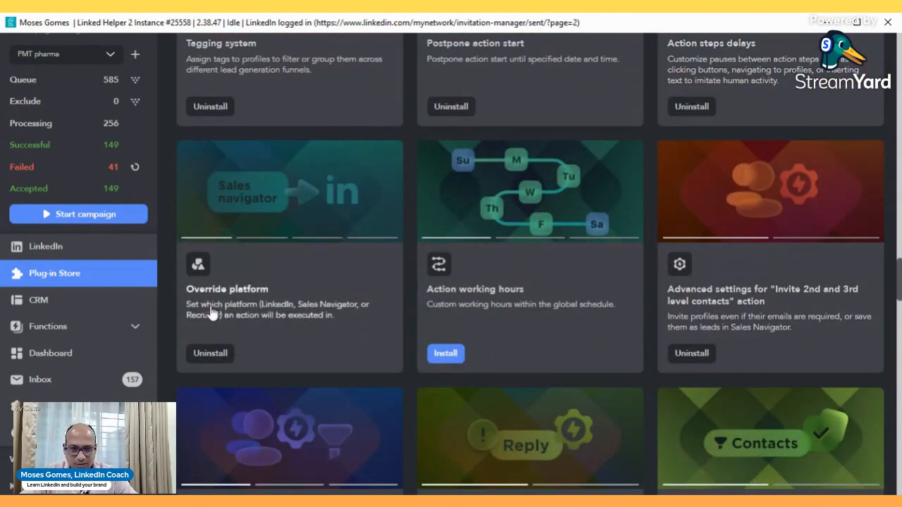
scroll(683, 306, "down", 4)
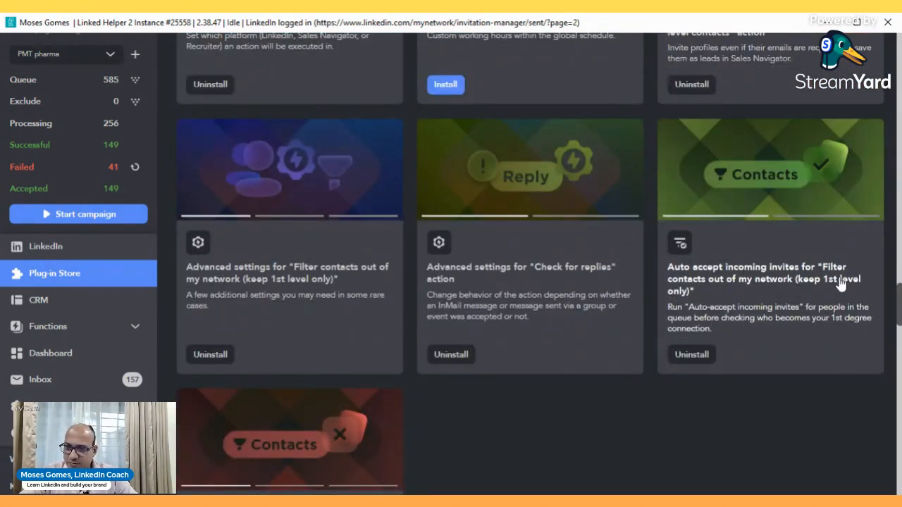
- Review the message actions extensions and the CRM, Campaigns and Other plug-ins through to the end of the store
scroll(290, 322, "down", 8)
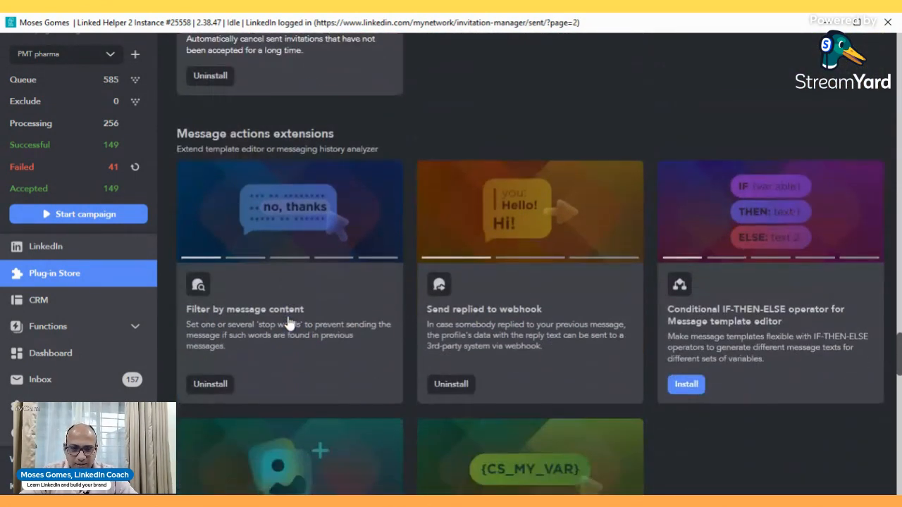
scroll(284, 321, "down", 2)
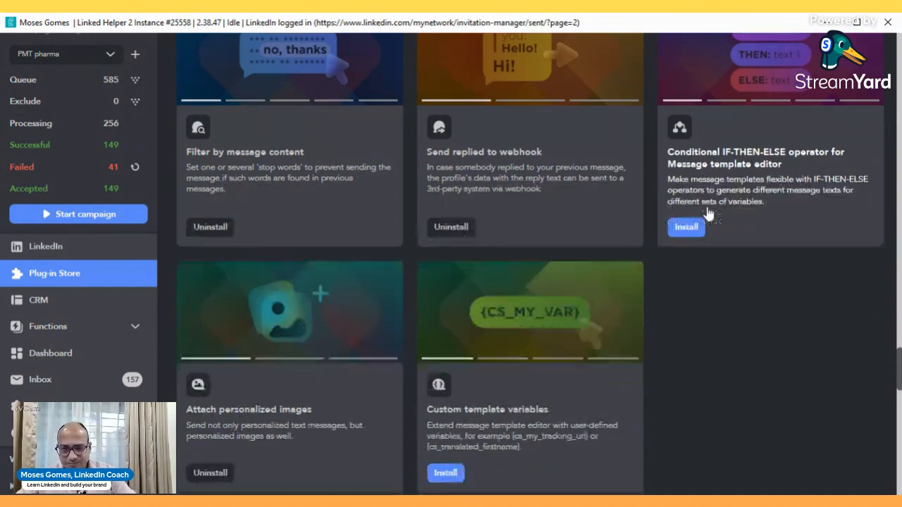
scroll(714, 205, "down", 8)
scroll(717, 207, "down", 8)
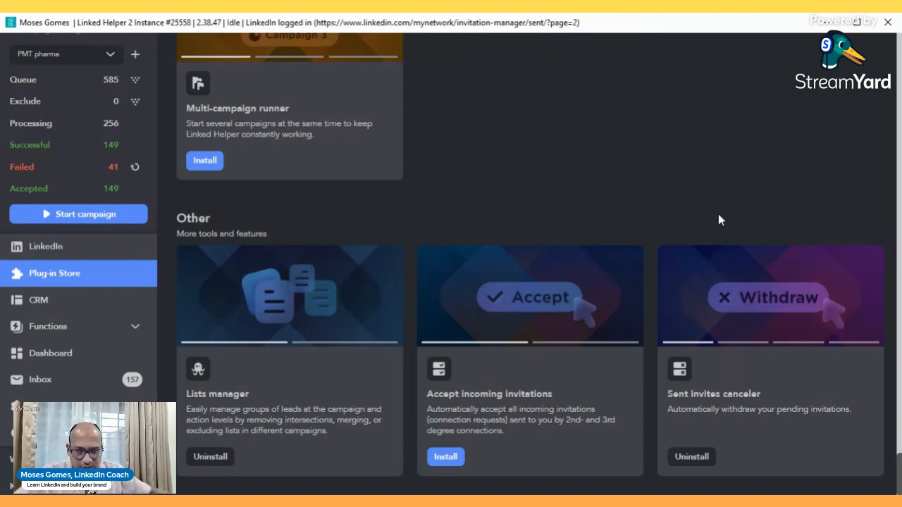
- Finish browsing the Plug-in Store and start the PMT pharma campaign
scroll(465, 225, "up", 10)
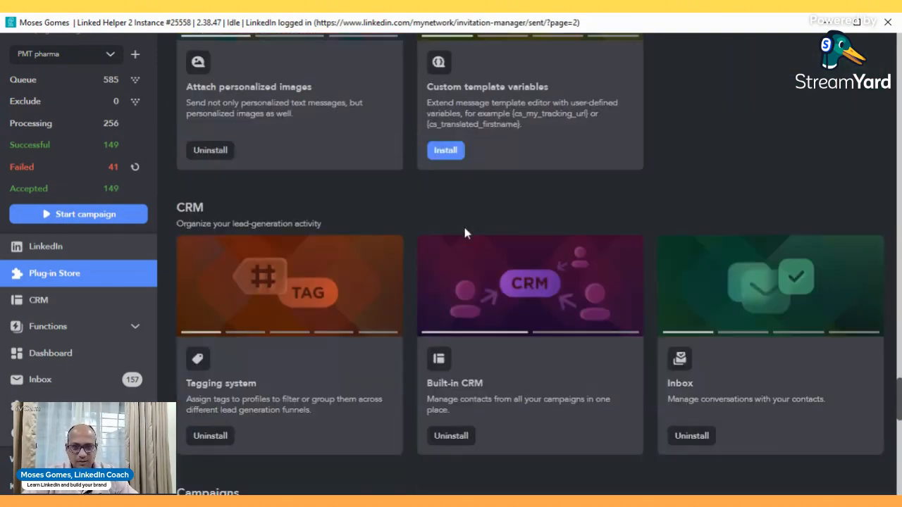
scroll(465, 233, "up", 15)
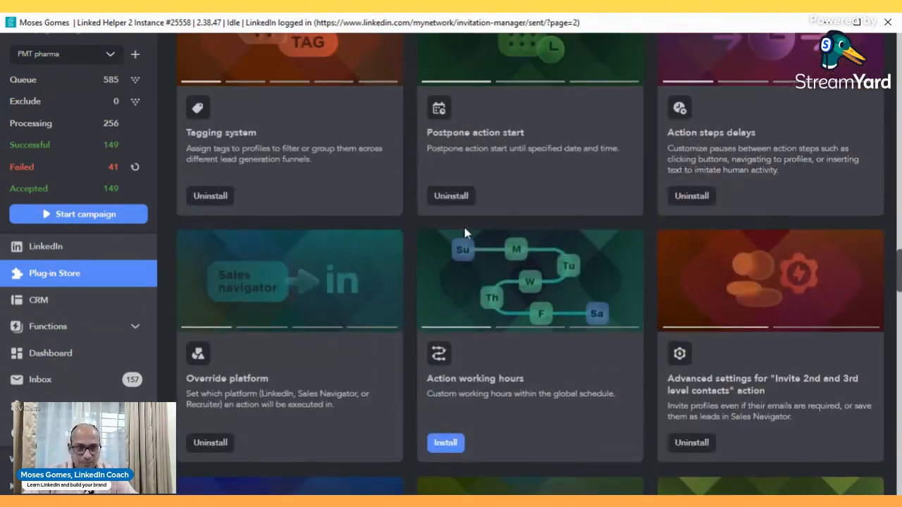
scroll(465, 233, "up", 10)
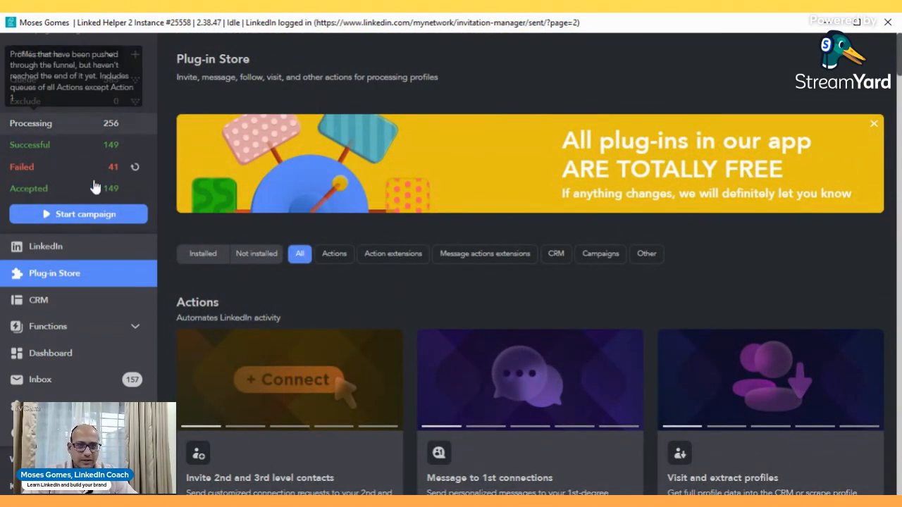
left_click(86, 213)
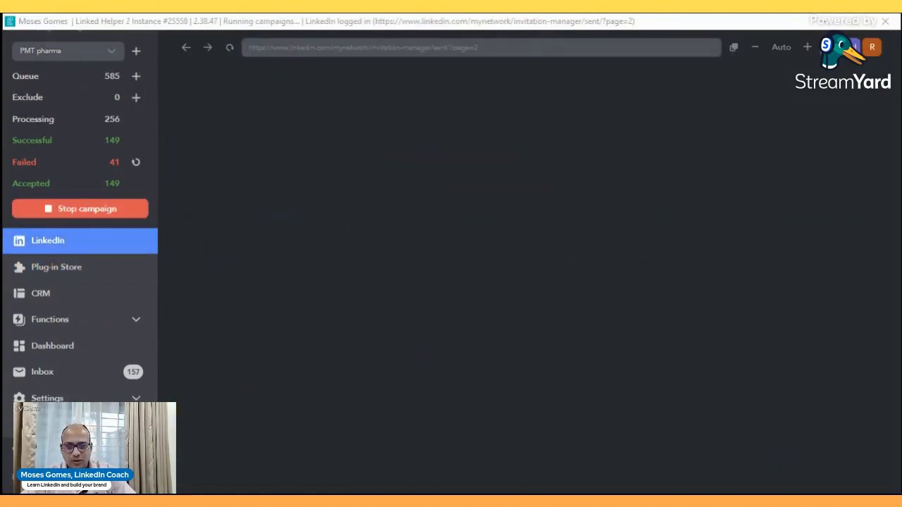